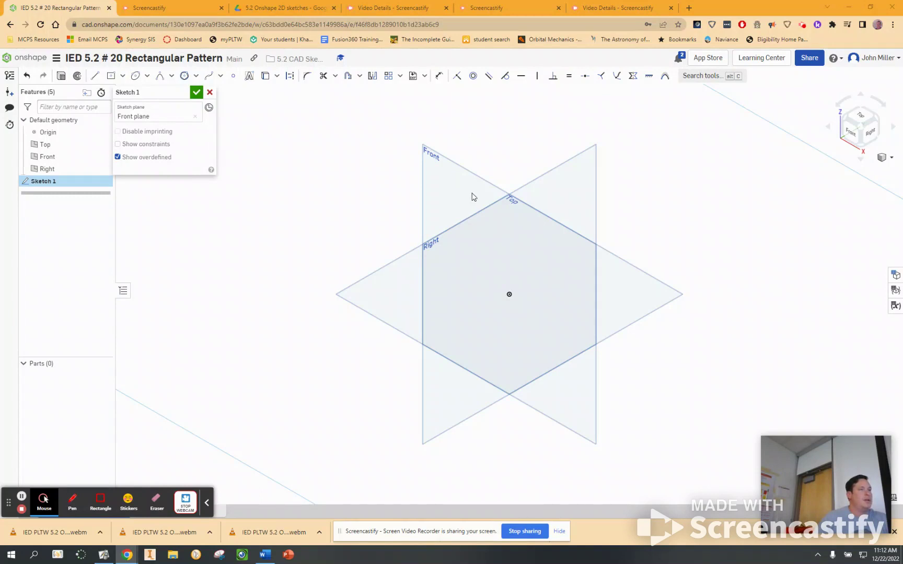
On the Front plane, draw a center-point rectangle at the origin, 16 wide by 8 tall
click(849, 135)
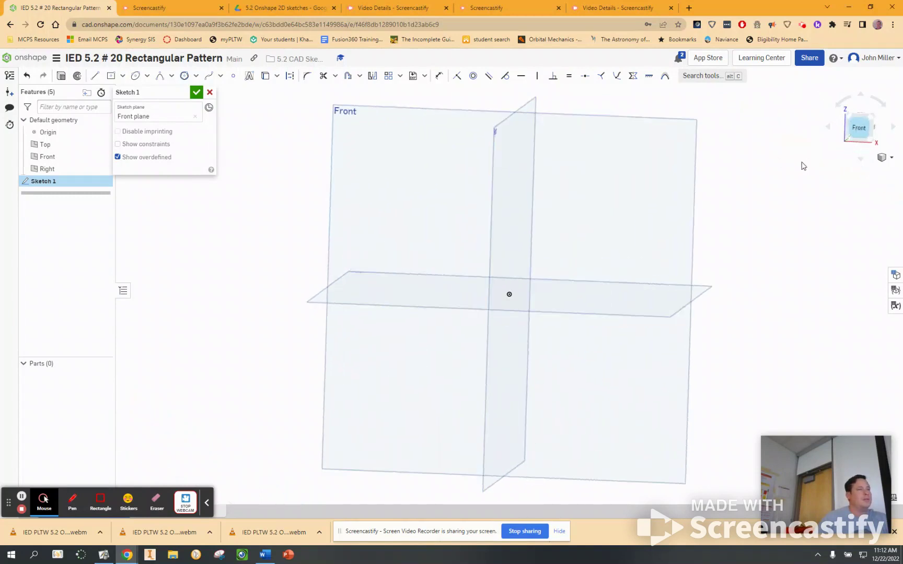
click(110, 76)
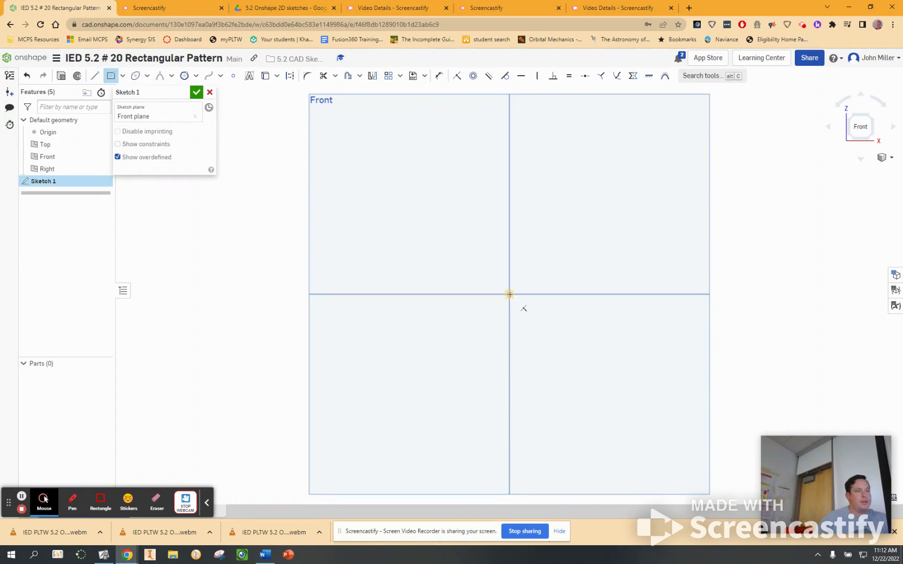
click(508, 294)
click(593, 244)
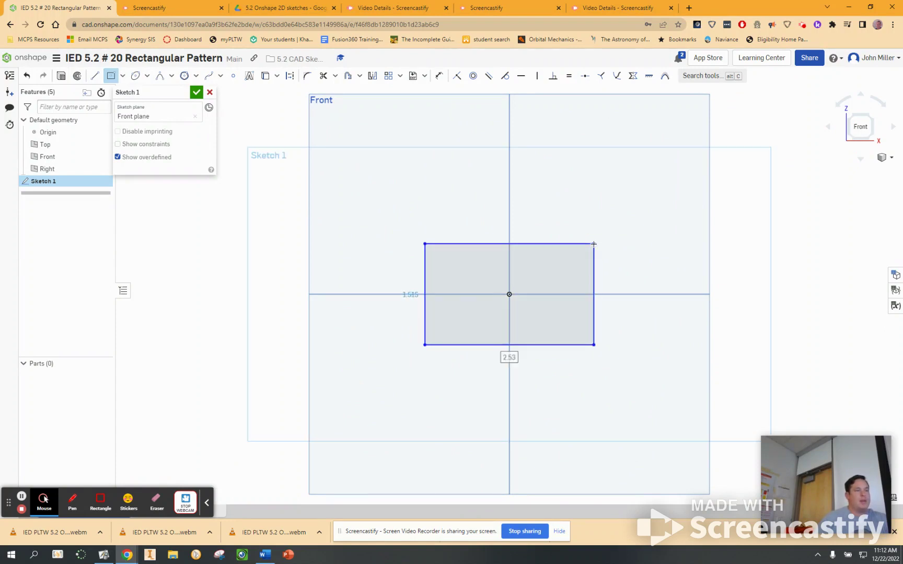
text(16)
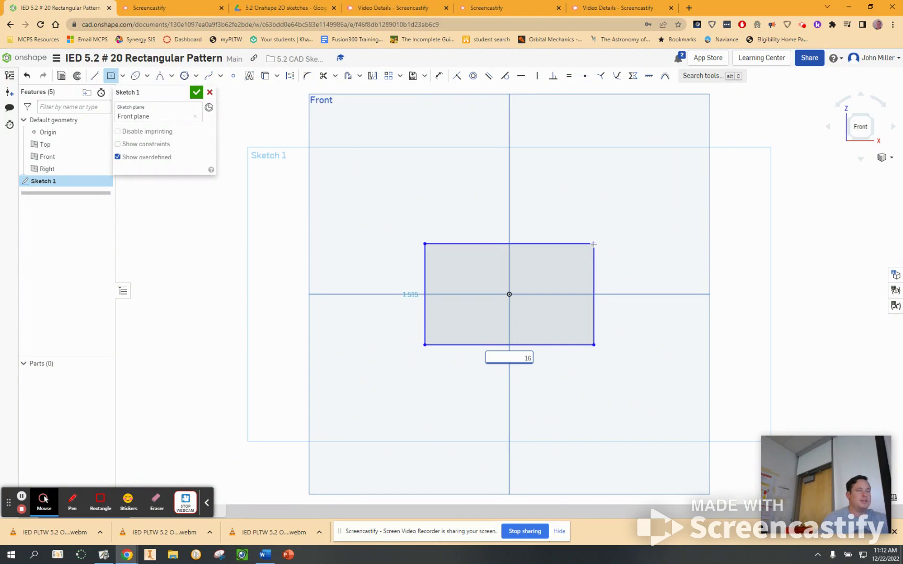
key(Return)
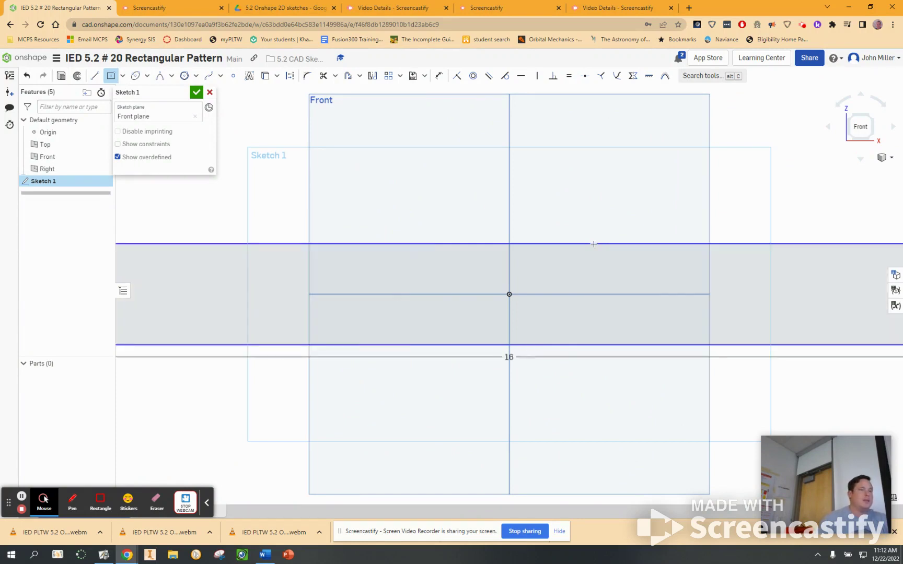
scroll(628, 214, up, 3)
scroll(627, 221, down, 6)
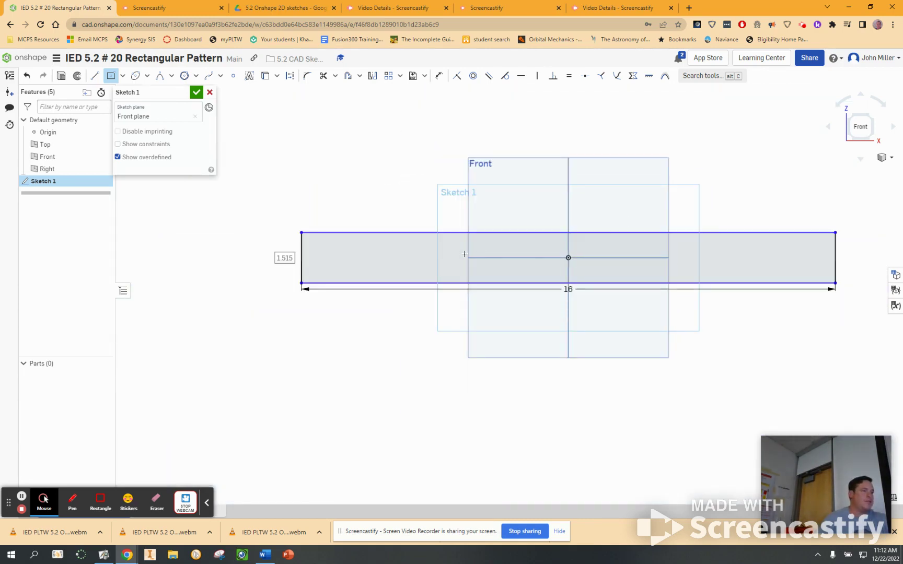
text(8)
key(Return)
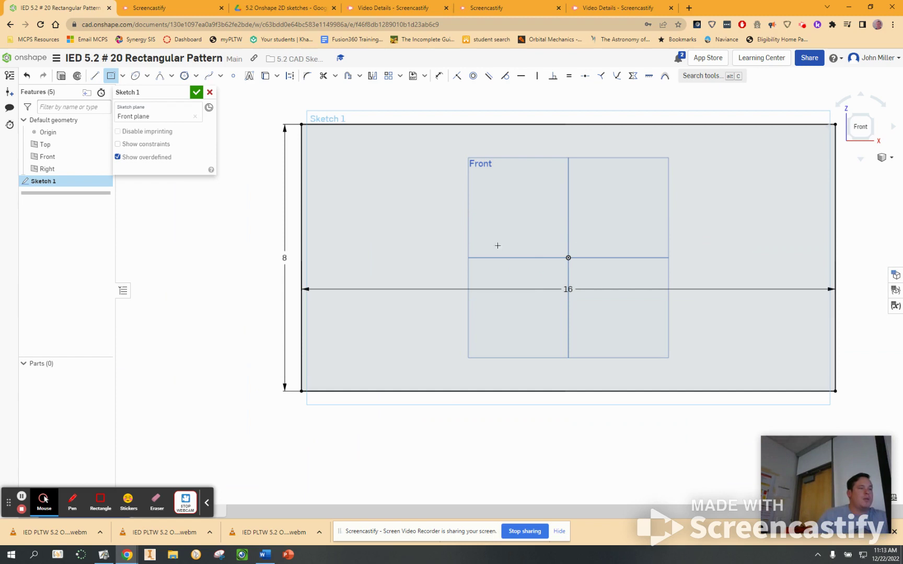
Exit the rectangle tool; move the 16 dimension below and the 8 dimension left of the rectangle
right_click(203, 263)
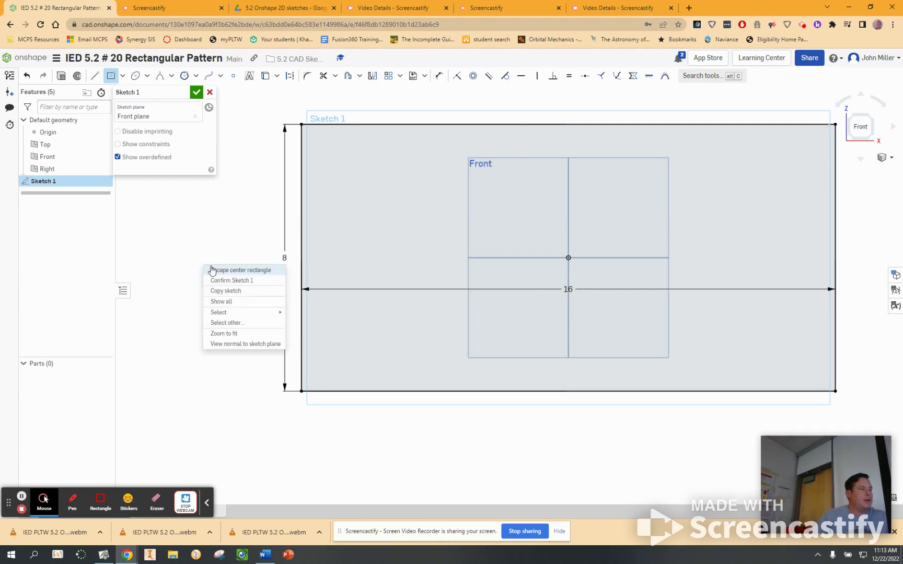
click(214, 270)
drag(568, 288, 585, 453)
drag(284, 258, 201, 254)
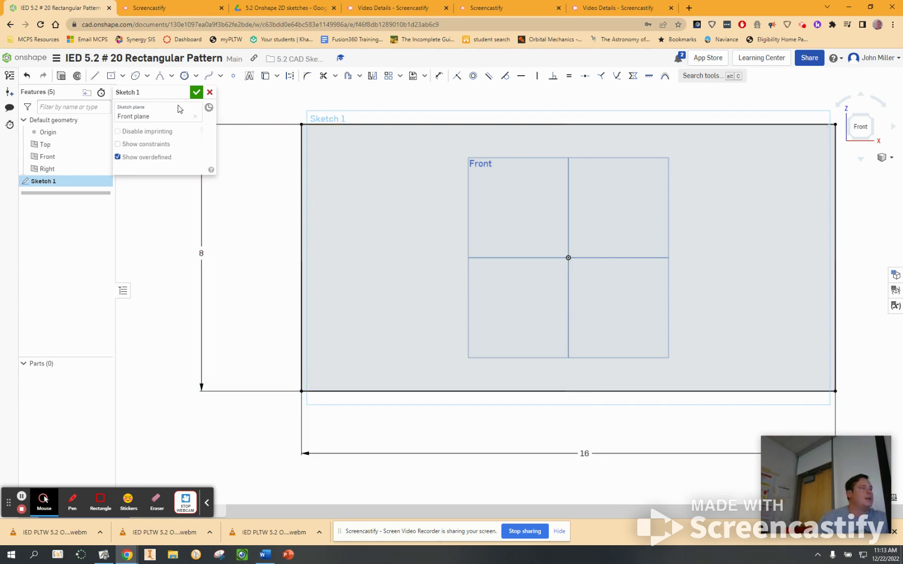
Place a sketch point near the rectangle's lower-left corner
click(232, 77)
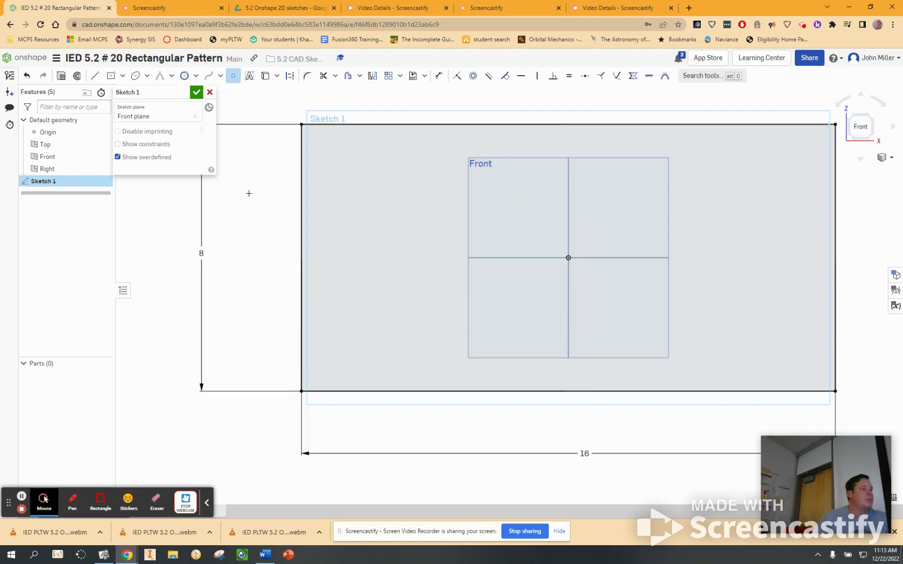
click(323, 367)
scroll(337, 371, up, 5)
middle_drag(299, 374, 396, 375)
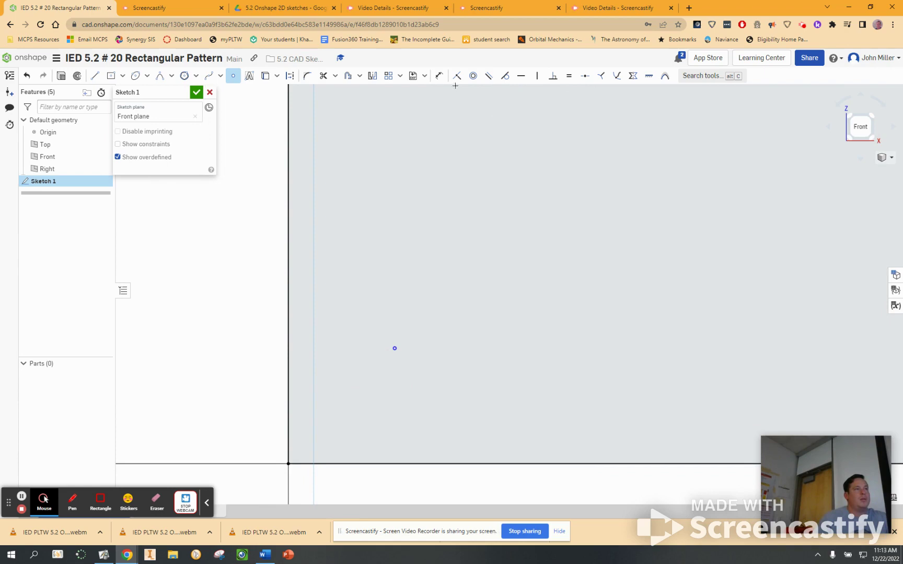
Dimension the sketch point 0.5 horizontally from the rectangle's left edge
click(438, 76)
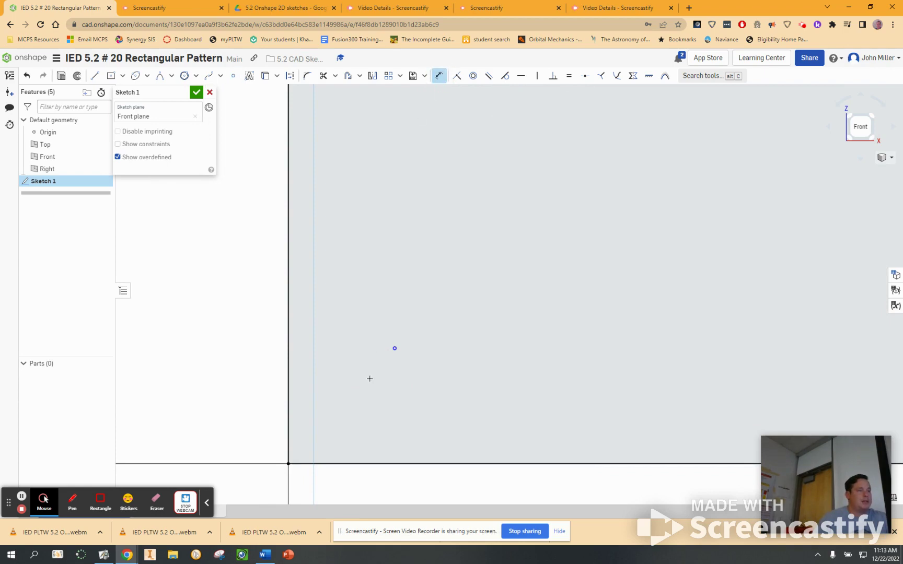
click(288, 353)
click(395, 348)
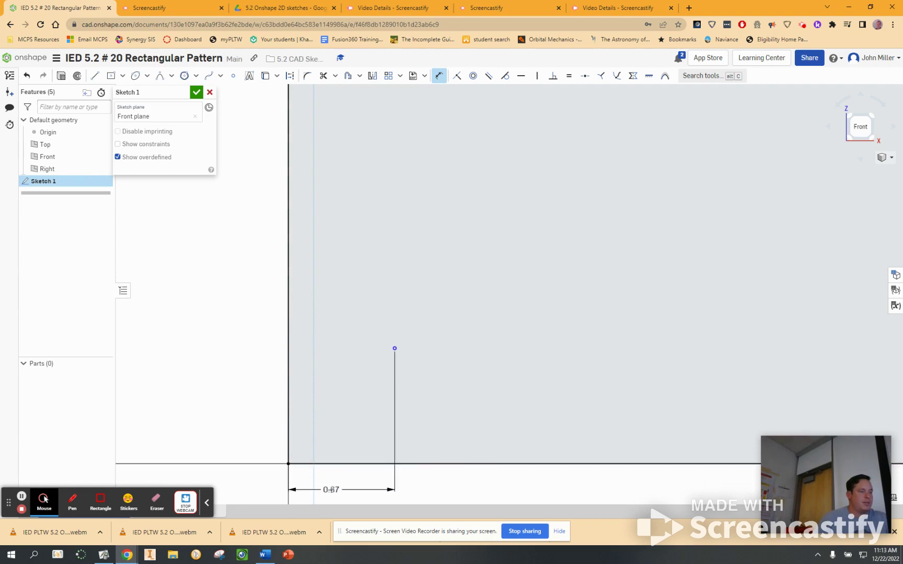
click(332, 489)
text(0.5)
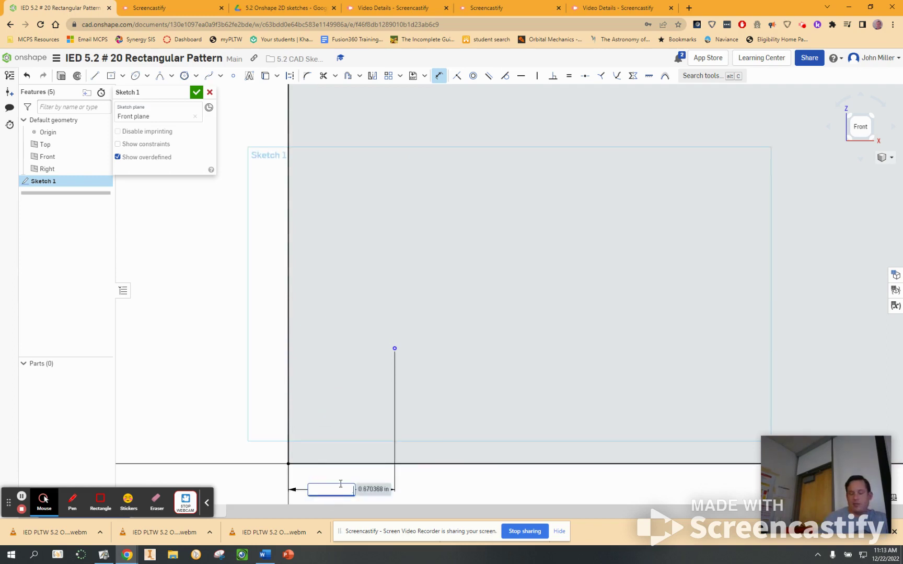
key(Return)
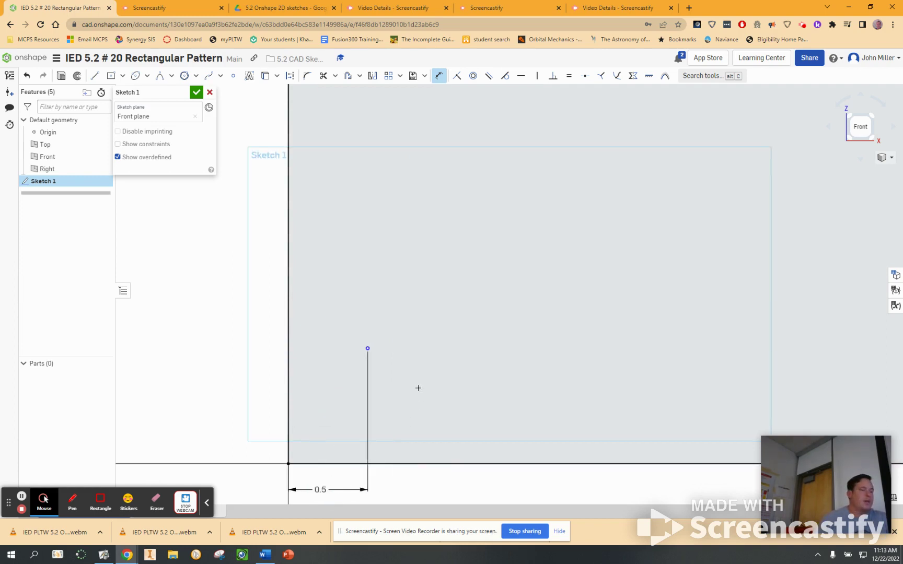
Dimension the sketch point 0.5 vertically above the rectangle's bottom edge
click(367, 349)
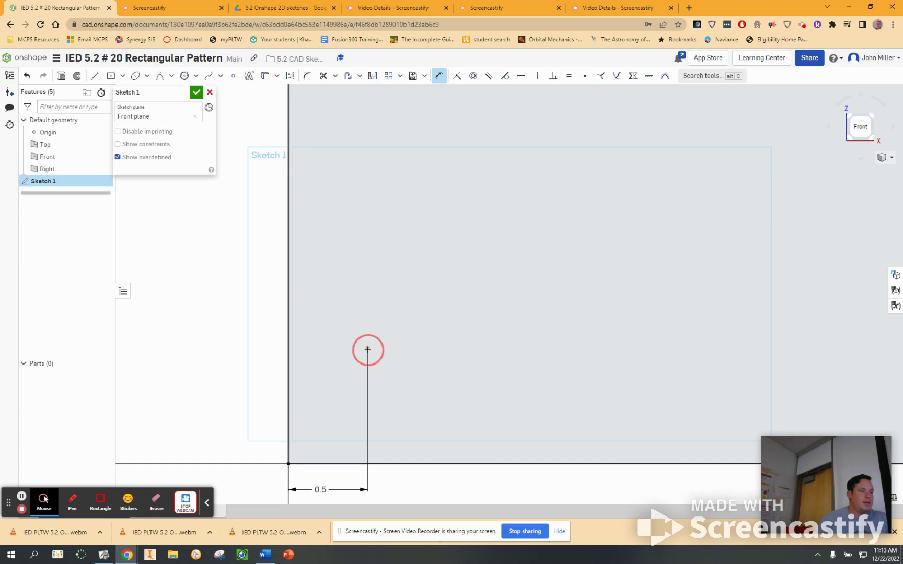
click(382, 464)
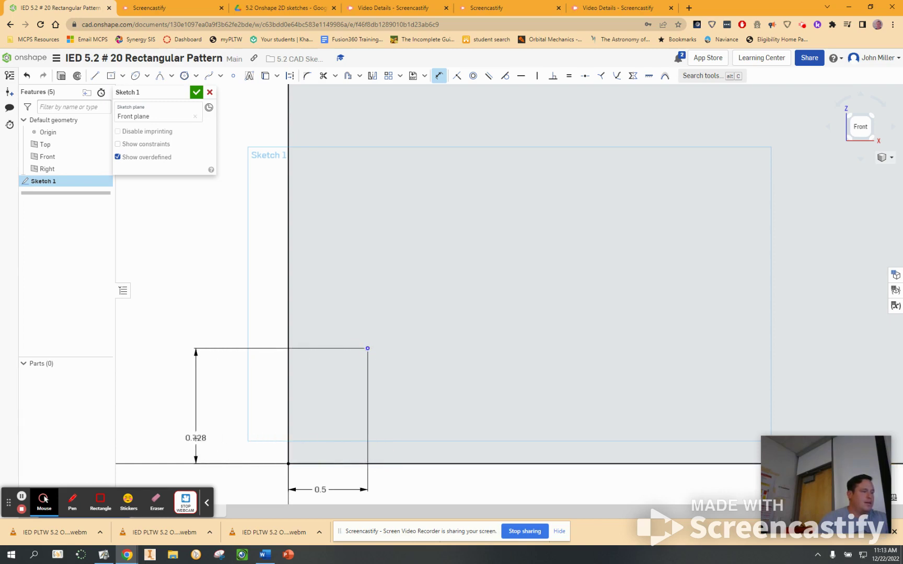
click(196, 439)
key(BackSpace)
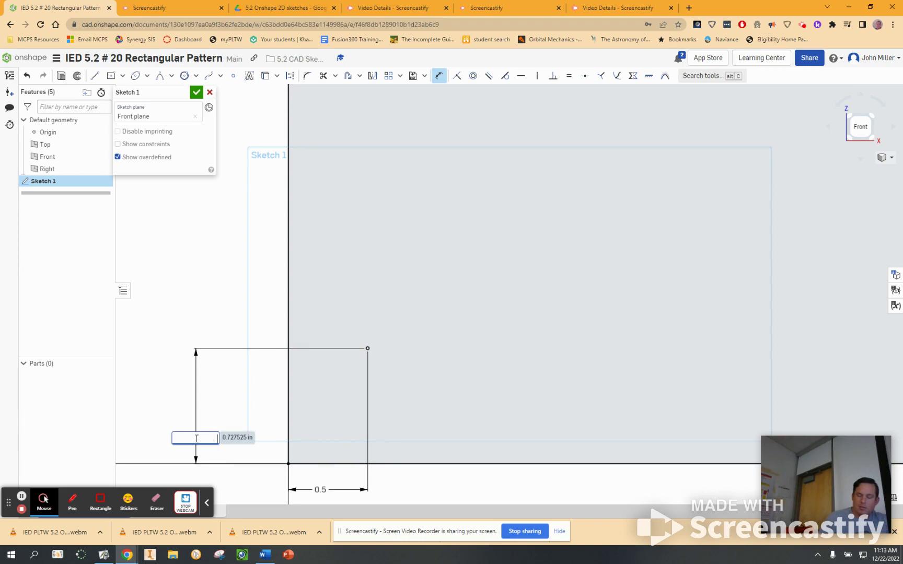
text(.5)
key(Return)
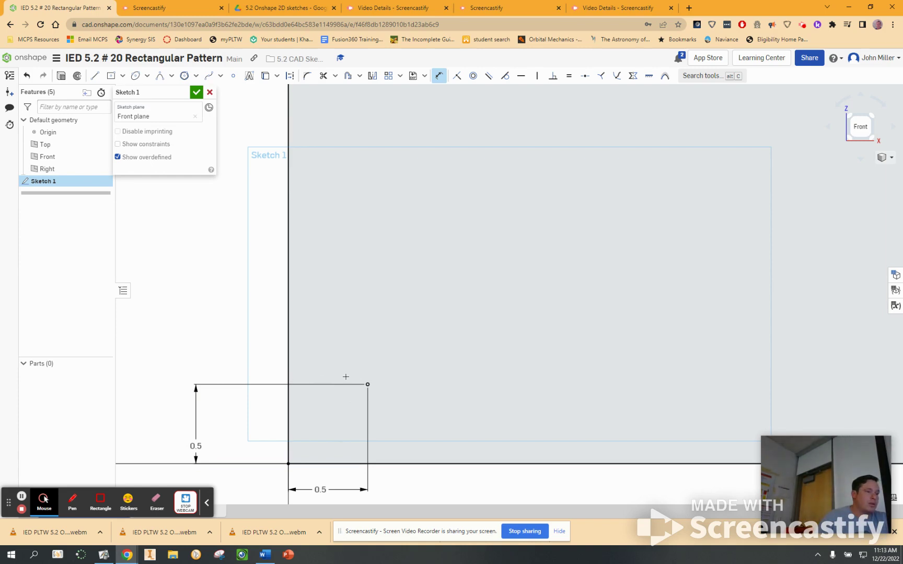
Draw an angled ellipse centred on the sketch point, with axis dimensions 0.85 and 0.25
click(135, 77)
click(147, 76)
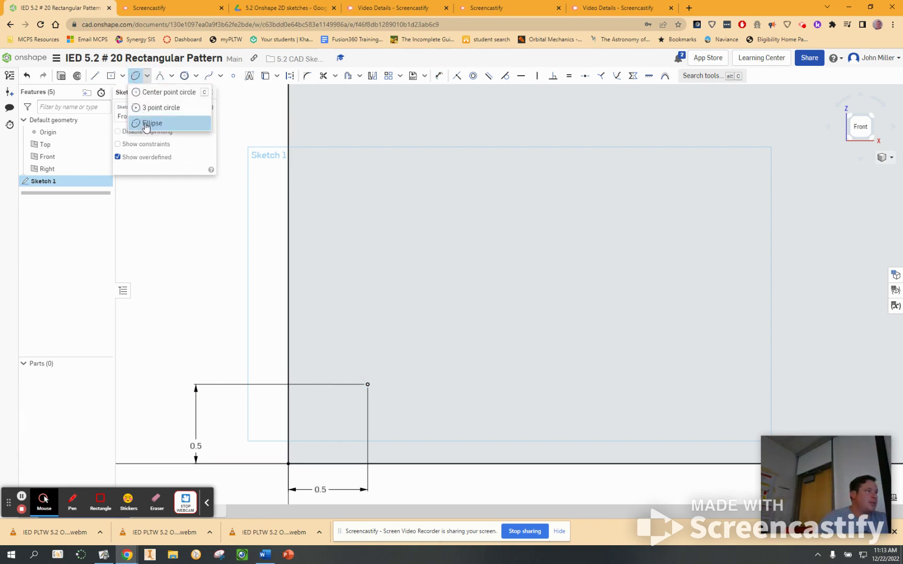
click(157, 123)
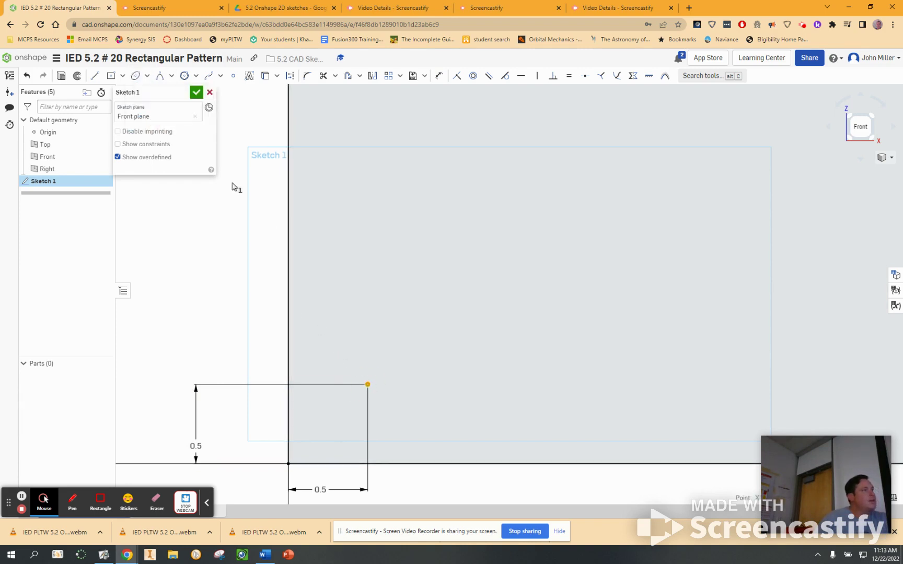
click(134, 77)
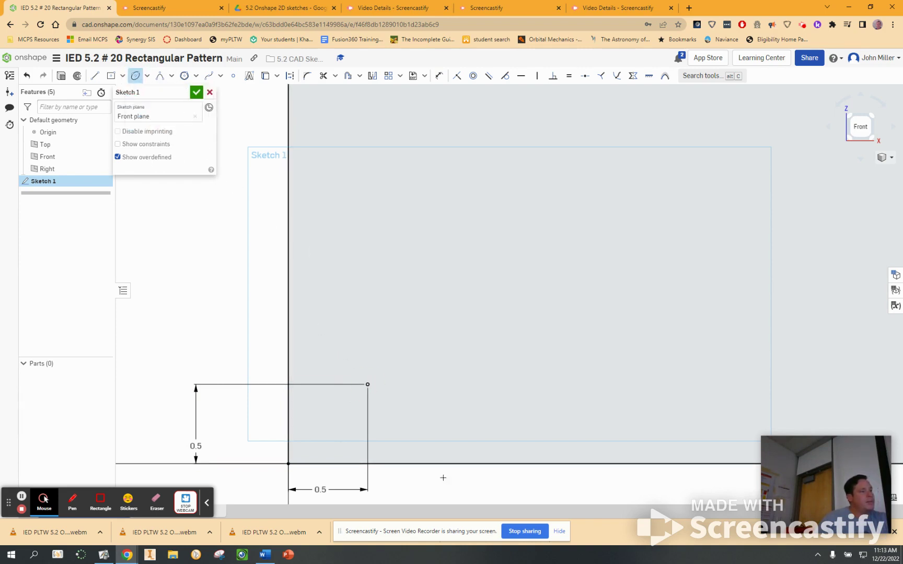
click(367, 384)
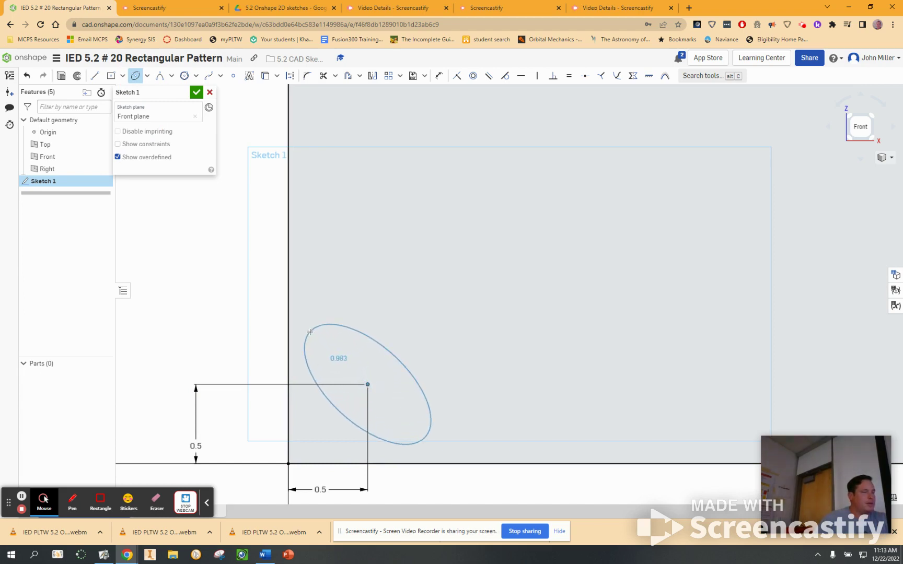
click(310, 331)
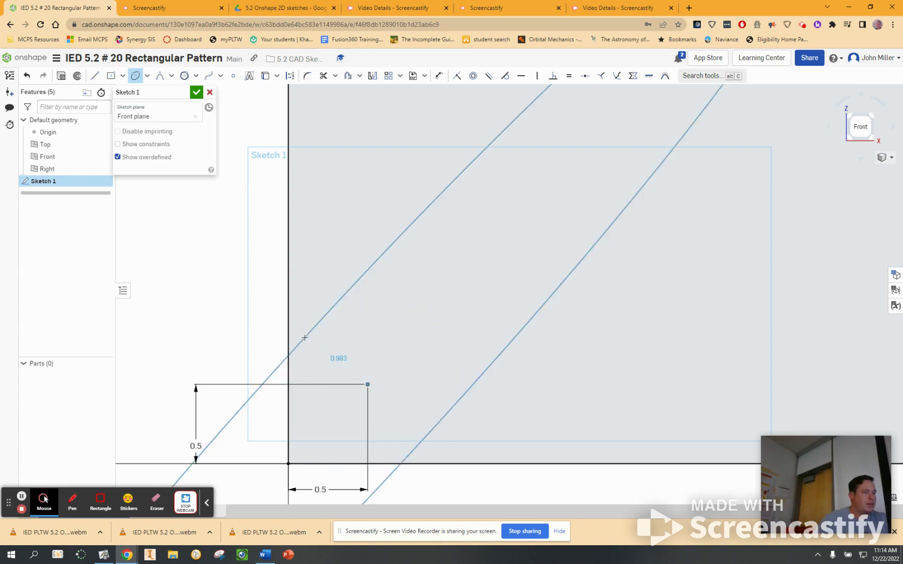
click(313, 333)
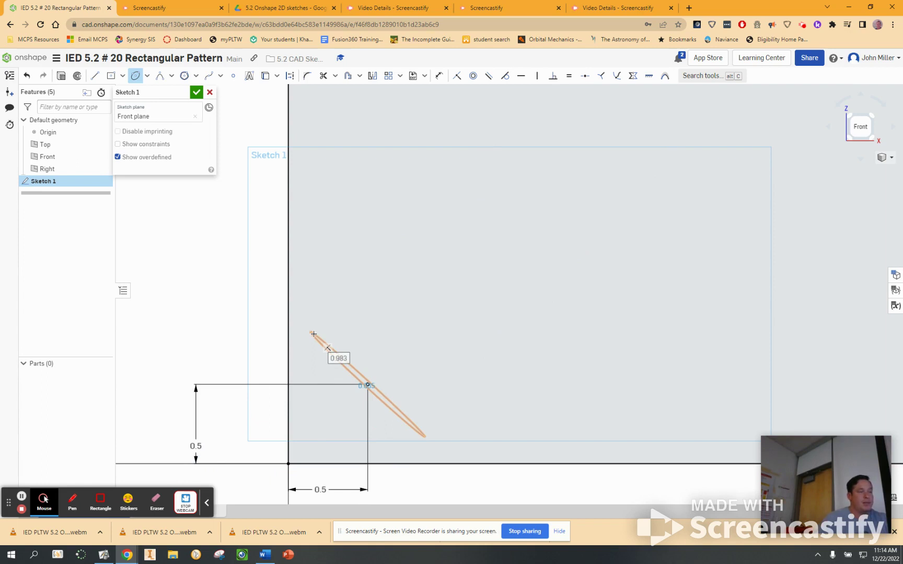
text(.7)
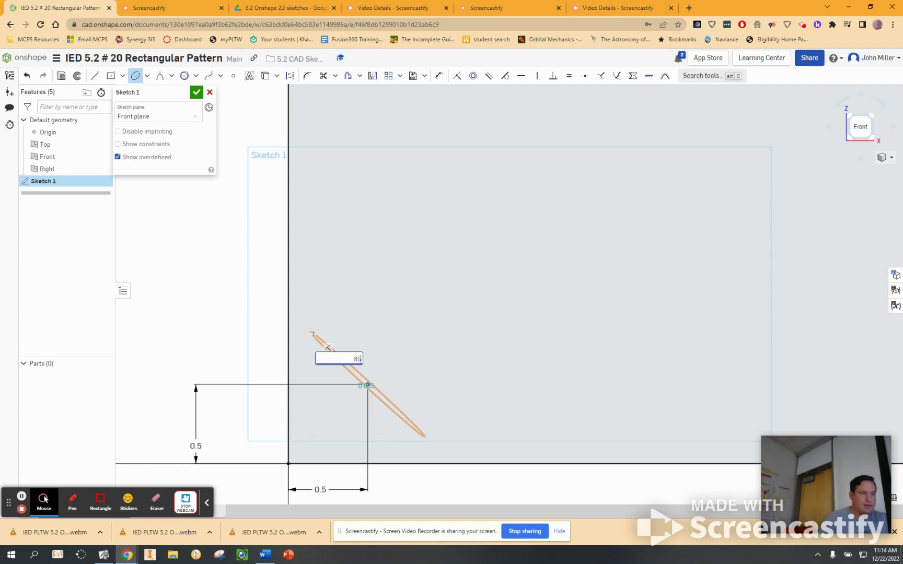
key(Return)
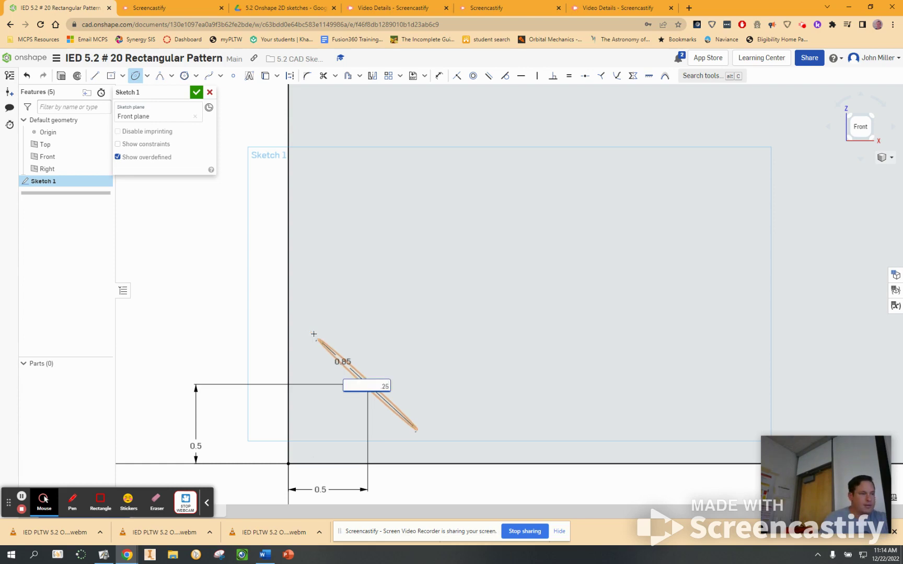
text(.25)
key(Return)
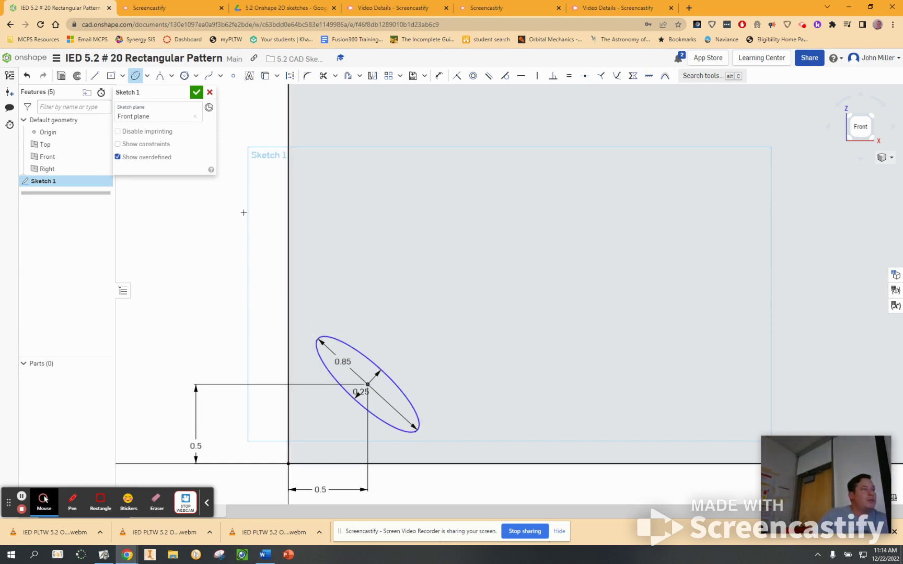
Exit the ellipse tool and begin a sketch linear pattern
right_click(210, 214)
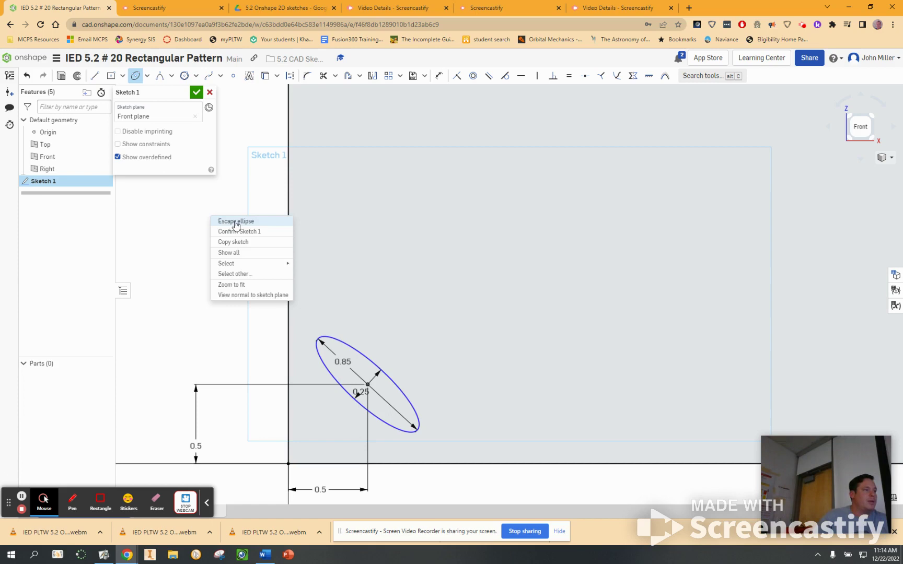
click(236, 222)
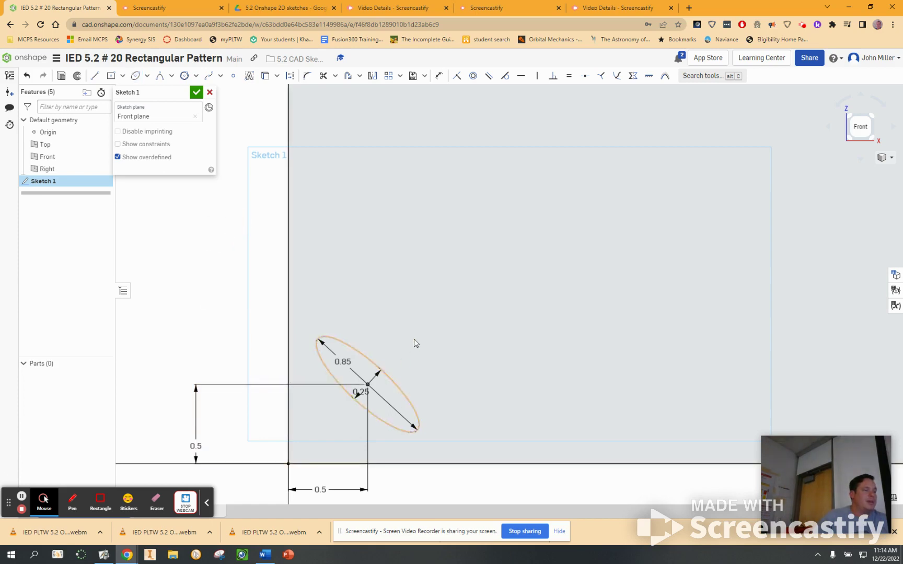
scroll(415, 341, down, 5)
scroll(417, 339, down, 3)
scroll(568, 327, up, 1)
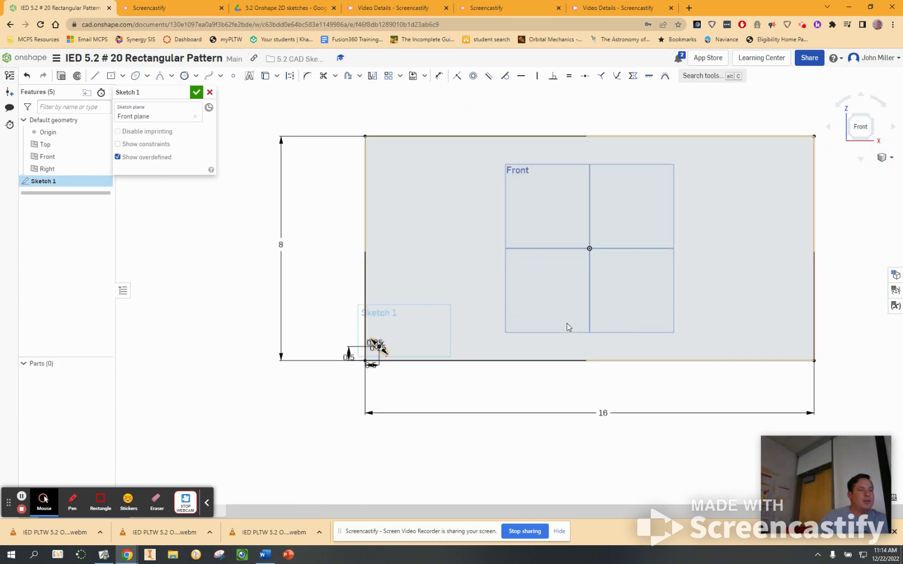
scroll(397, 333, up, 4)
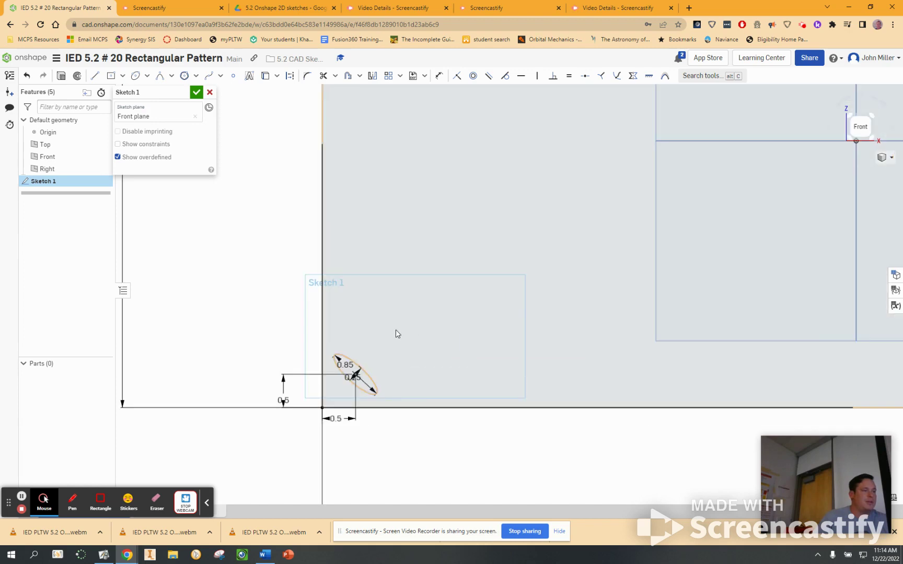
click(400, 76)
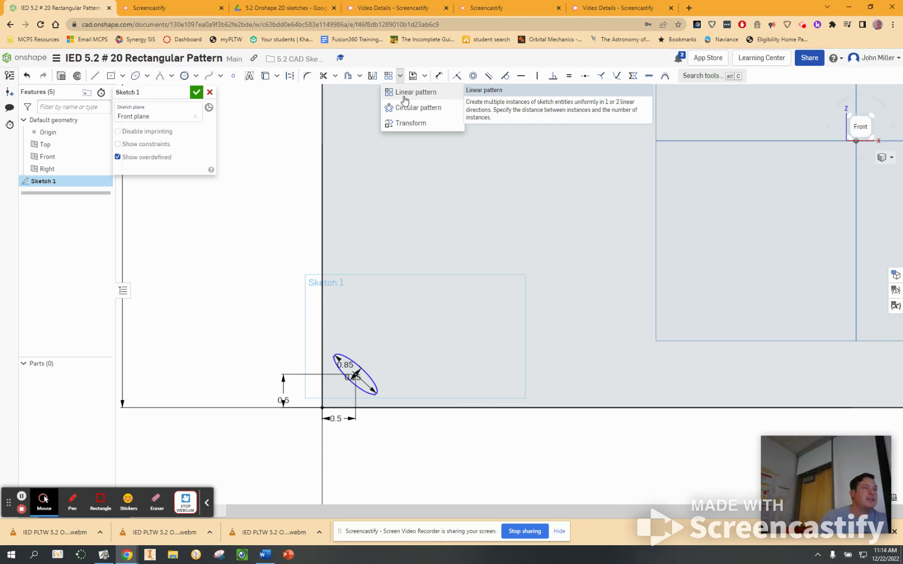
click(405, 98)
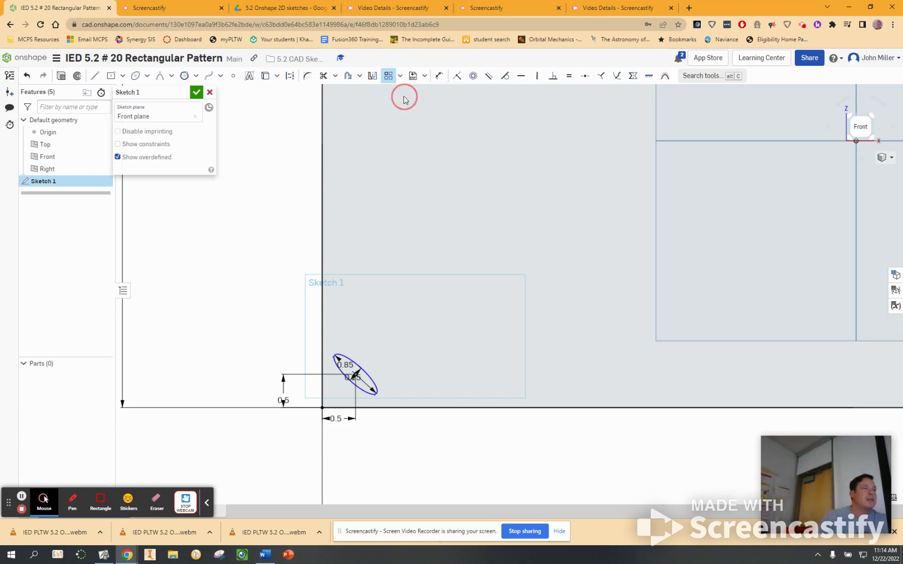
Pattern the ellipse 8 columns across by 4 rows up
click(370, 377)
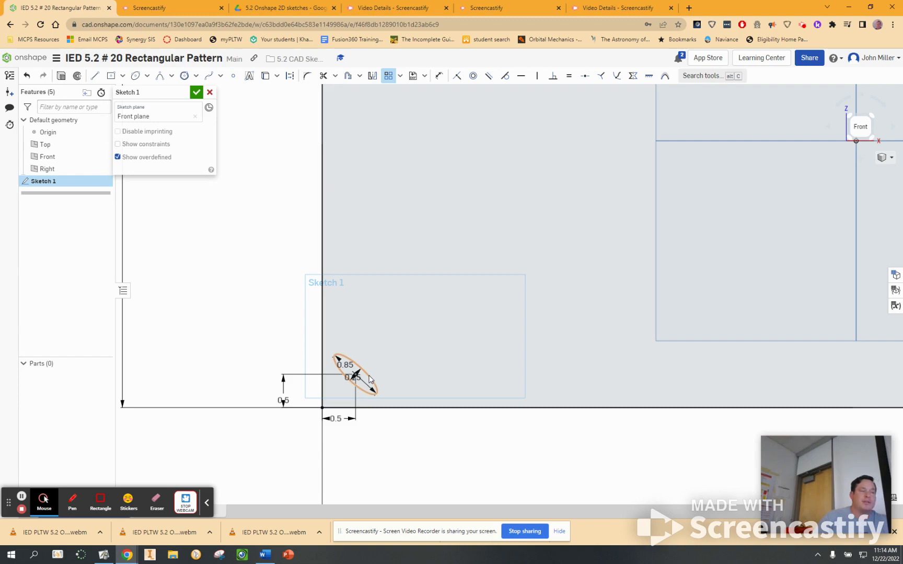
click(370, 378)
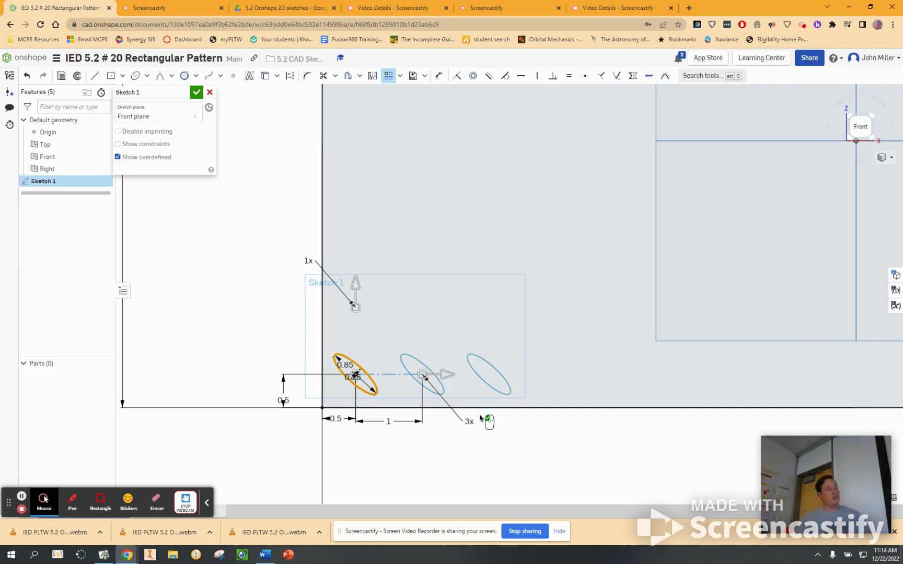
click(306, 261)
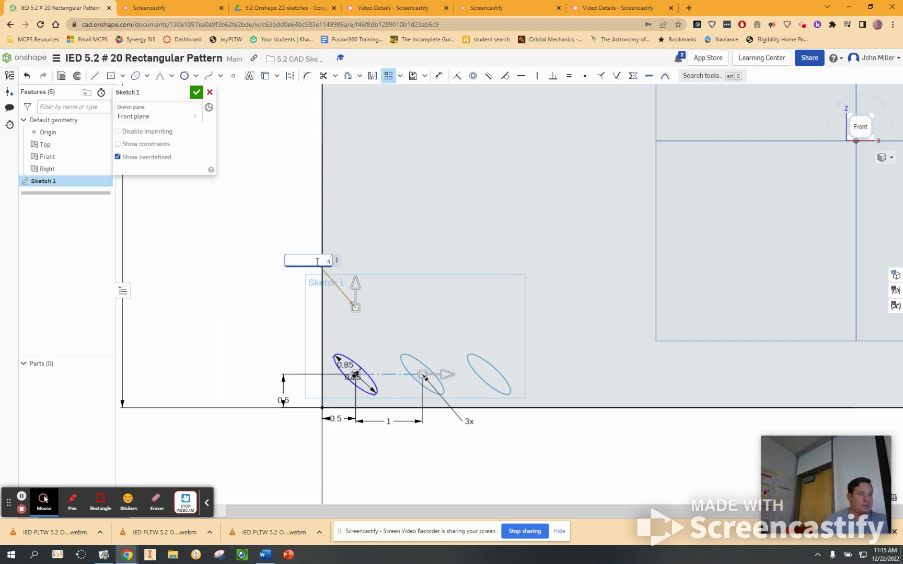
key(Return)
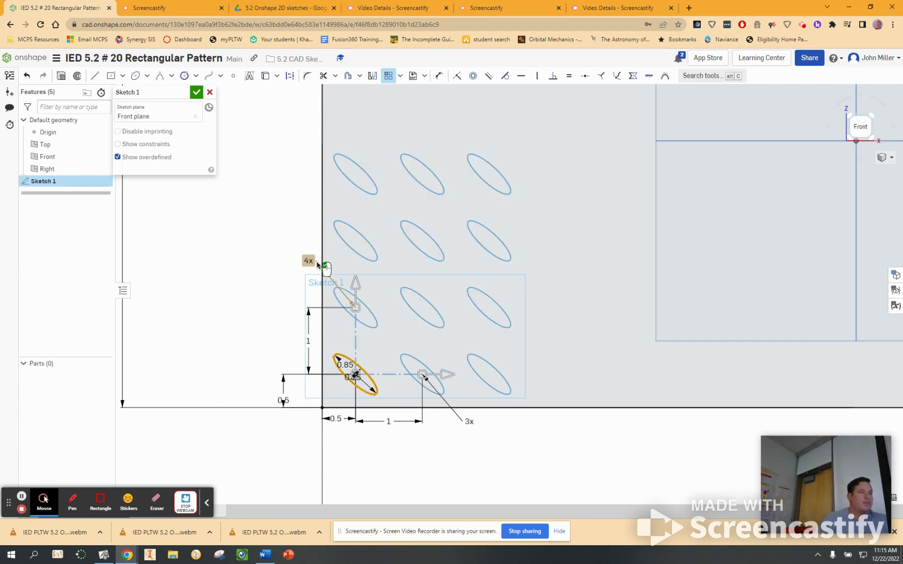
click(469, 423)
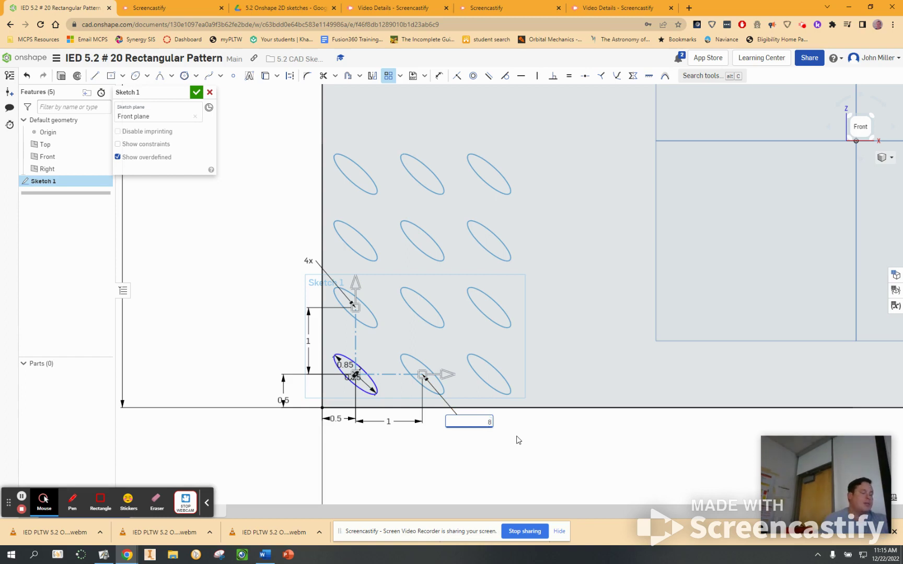
key(Return)
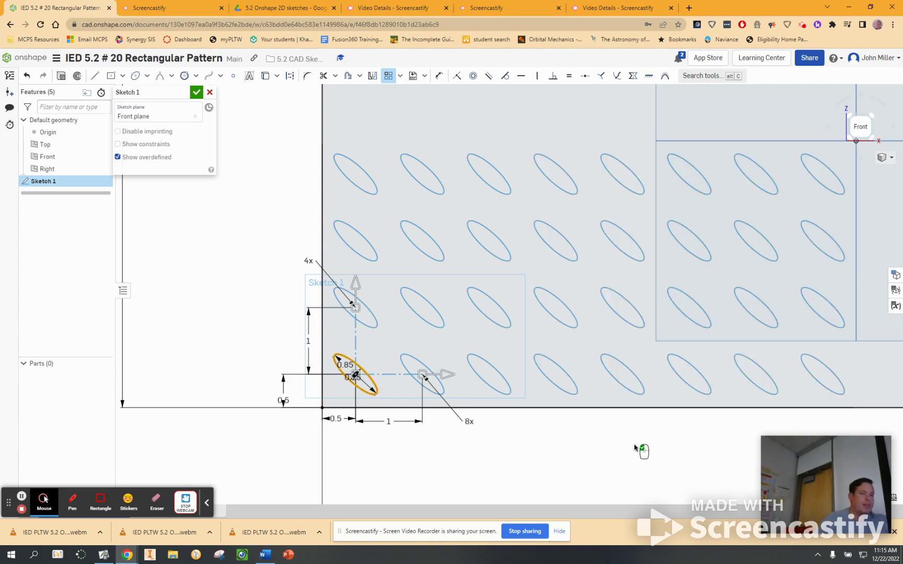
Set the pattern's vertical and horizontal spacing to 2
scroll(626, 448, up, 2)
scroll(548, 462, up, 4)
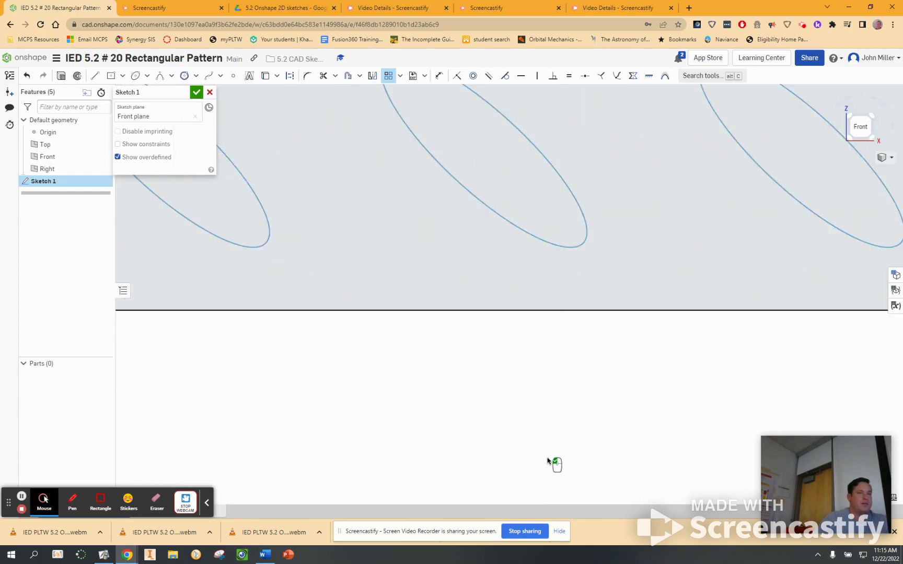
scroll(548, 460, down, 2)
scroll(548, 462, down, 5)
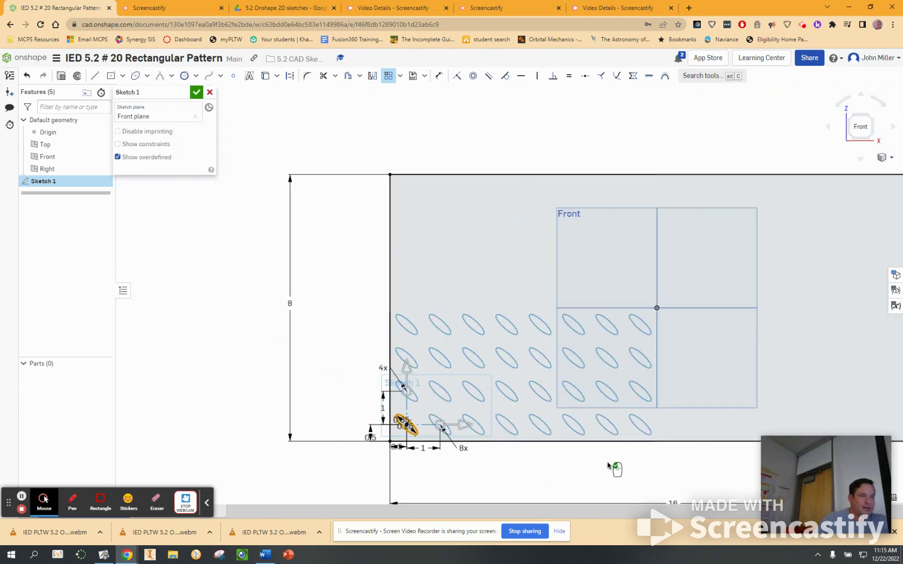
mouse_move(611, 467)
middle_down()
mouse_move(518, 428)
mouse_move(534, 428)
middle_up()
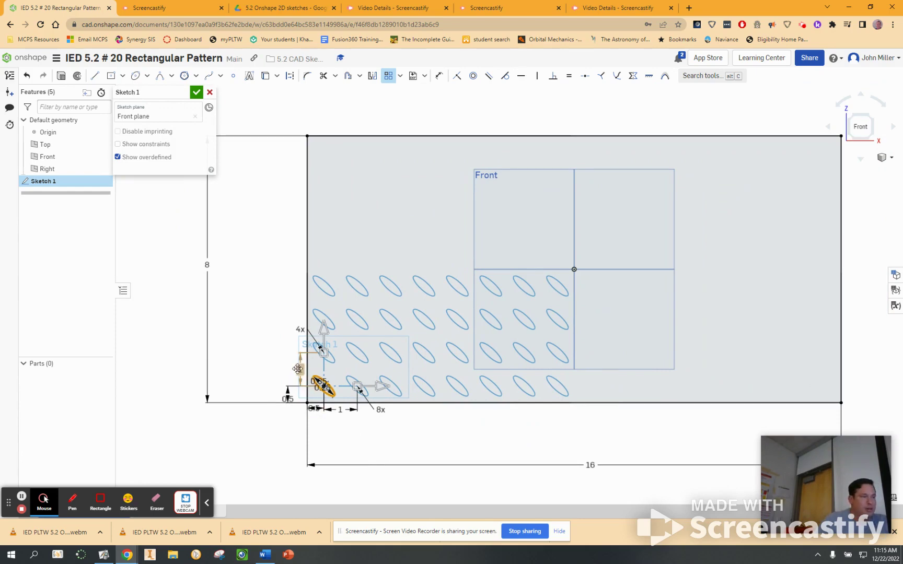
double_click(298, 370)
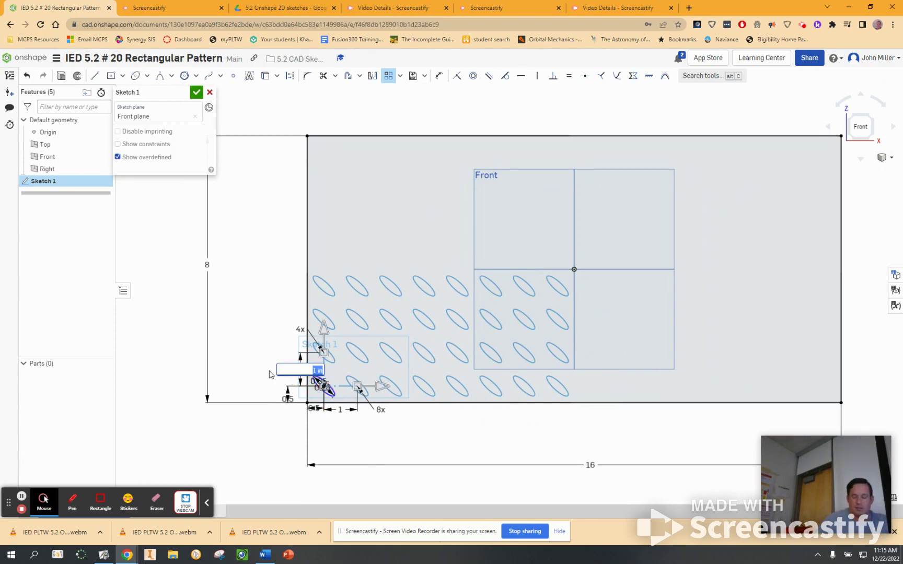
text(2)
key(Return)
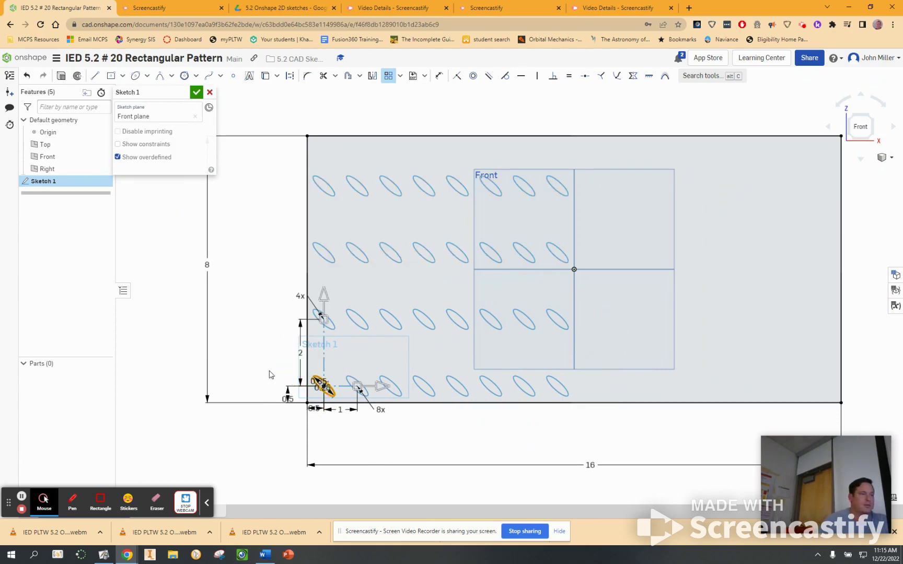
double_click(338, 410)
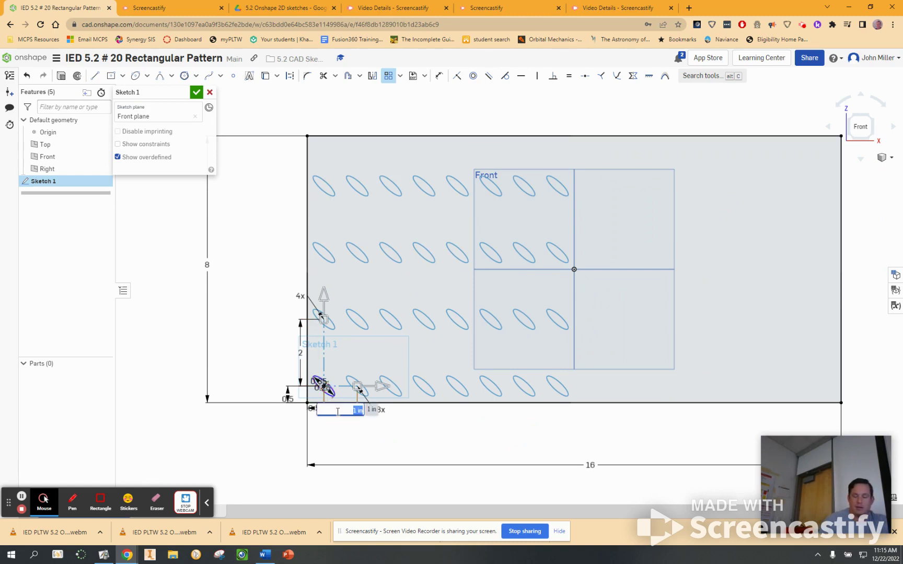
text(2)
key(Return)
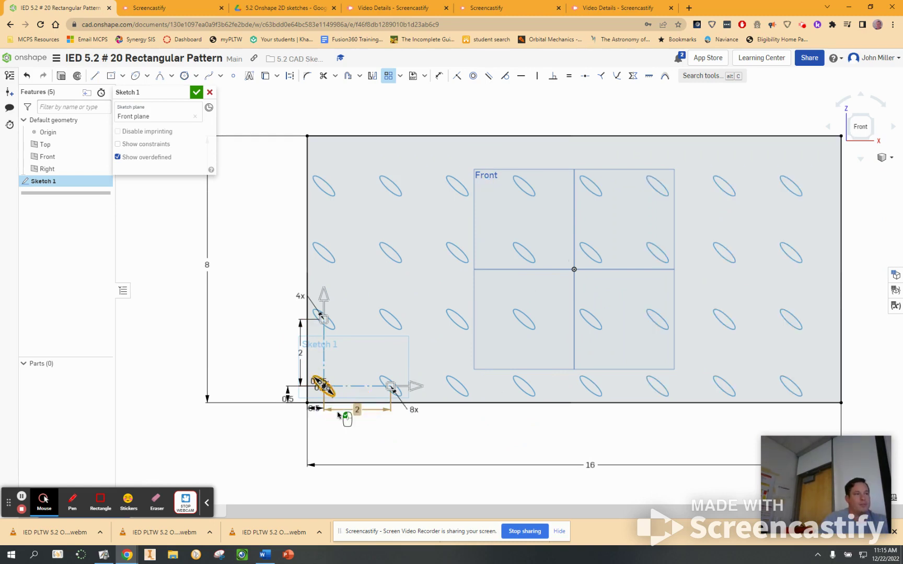
Change both the horizontal and vertical pattern spacing to 1
click(357, 412)
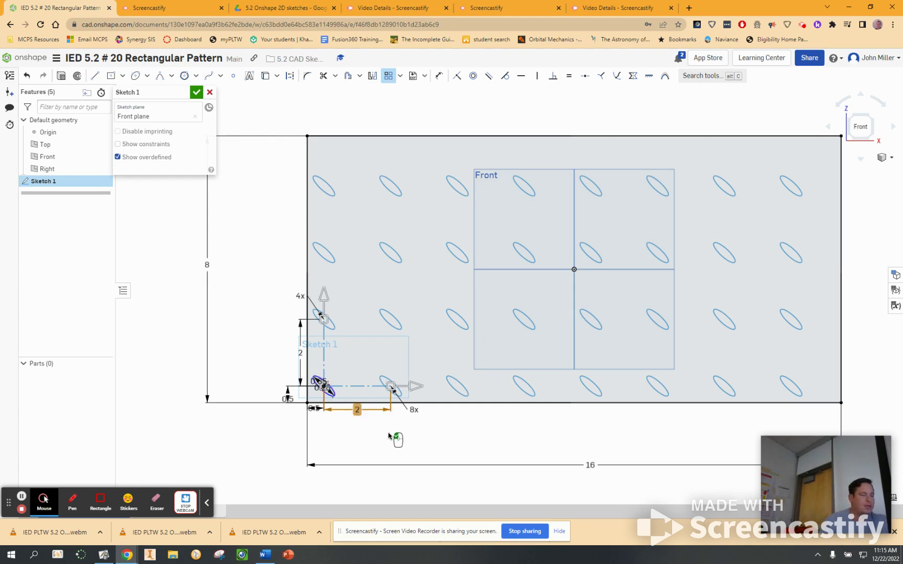
double_click(356, 409)
text(1)
key(Return)
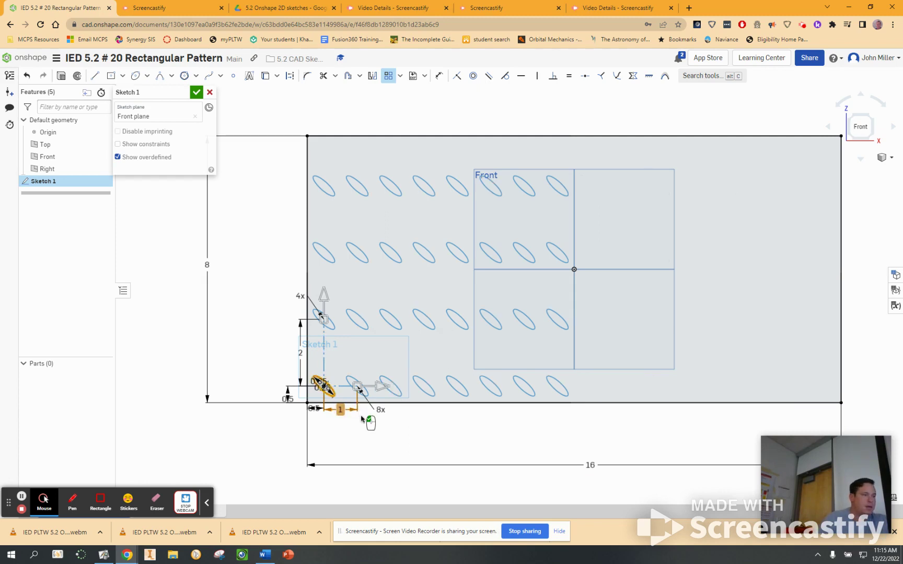
double_click(300, 353)
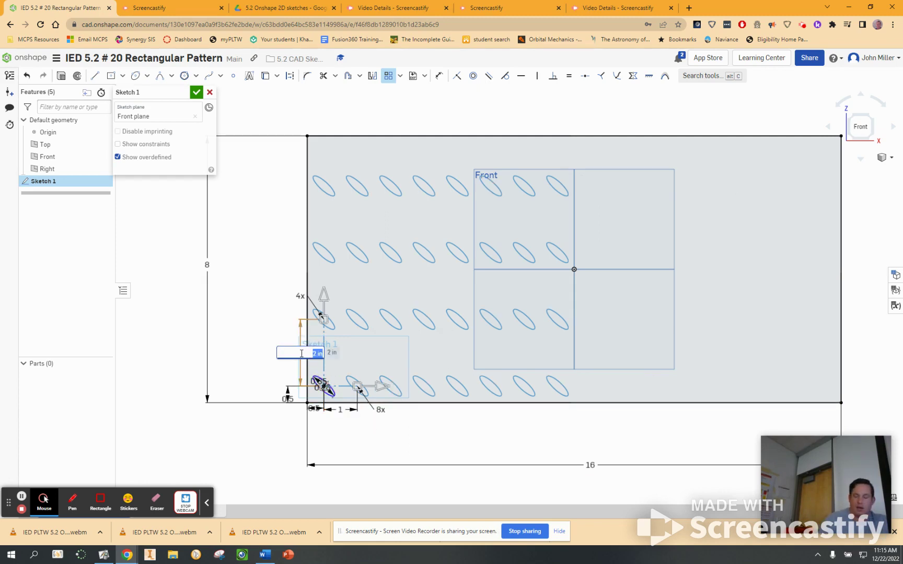
text(1)
key(Return)
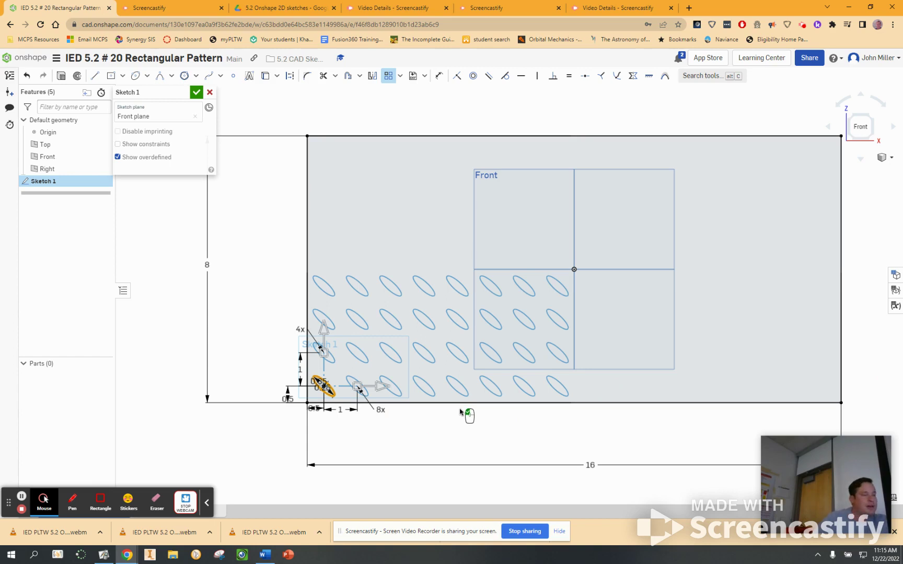
Set the ellipse pattern to 16 columns and 8 rows, filling the rectangle
double_click(380, 410)
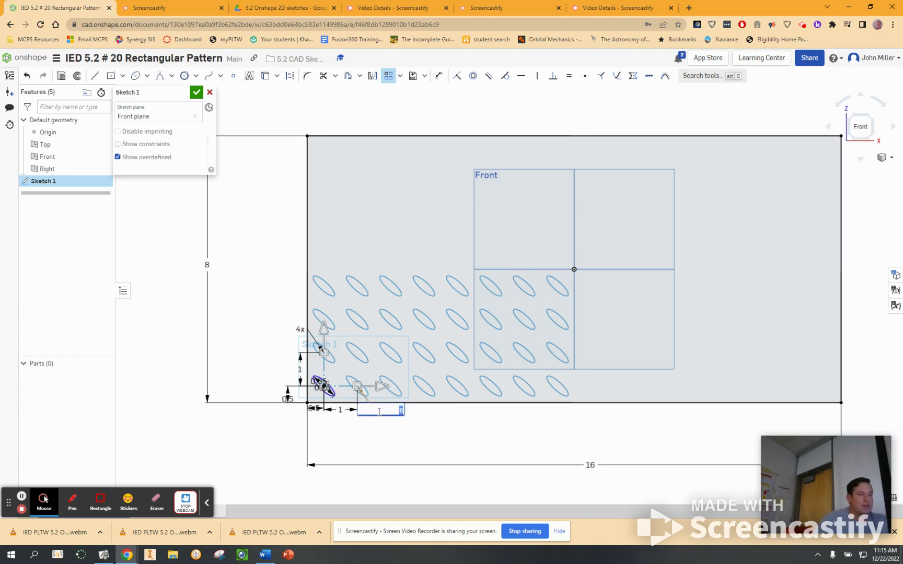
text(20)
key(Return)
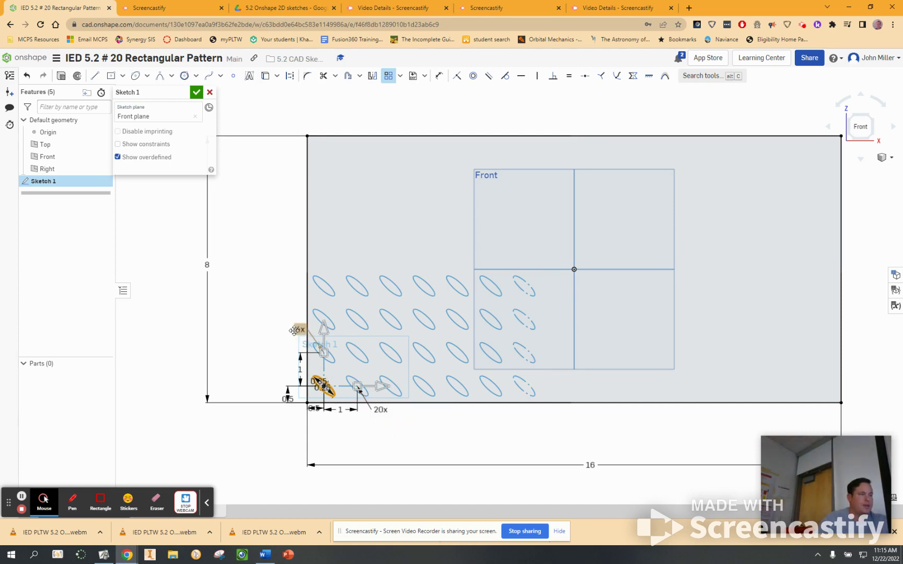
click(473, 444)
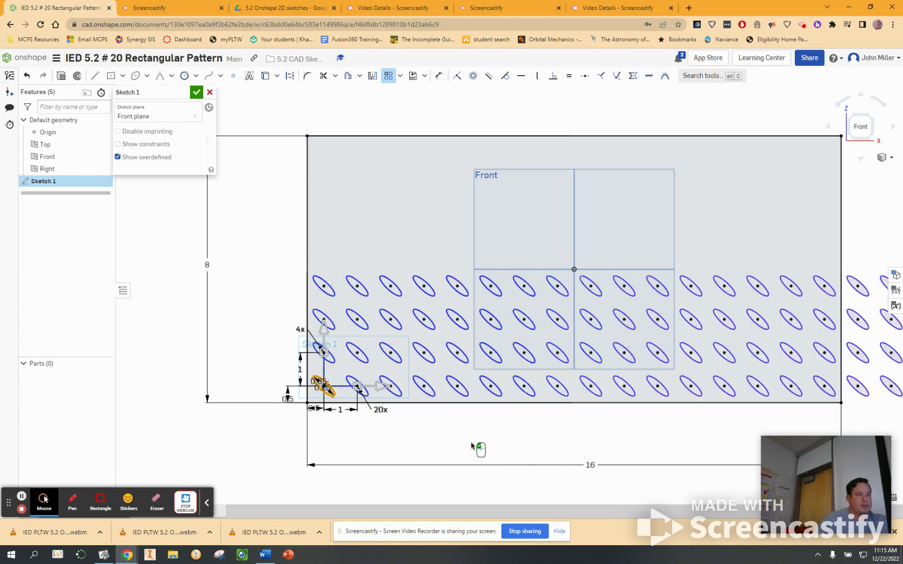
scroll(527, 455, down, 5)
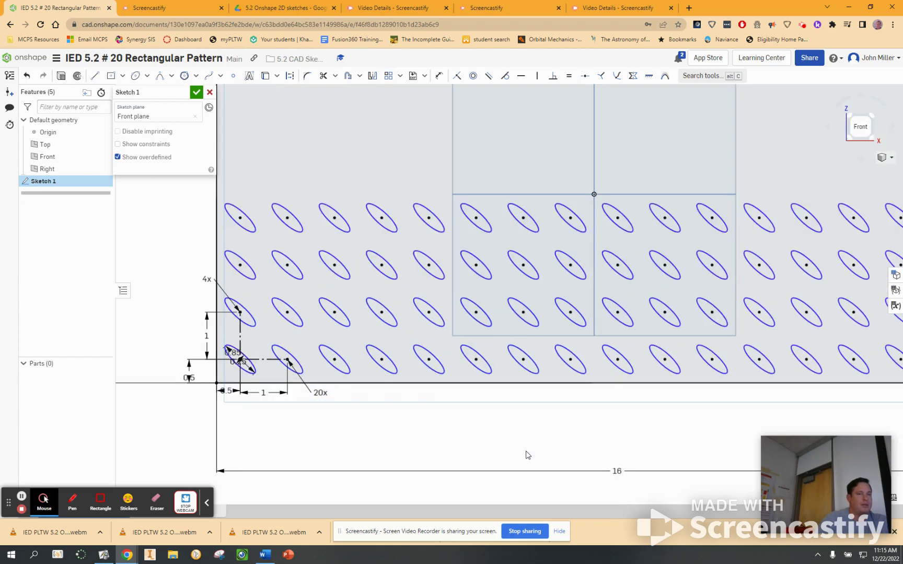
middle_drag(529, 454, 456, 444)
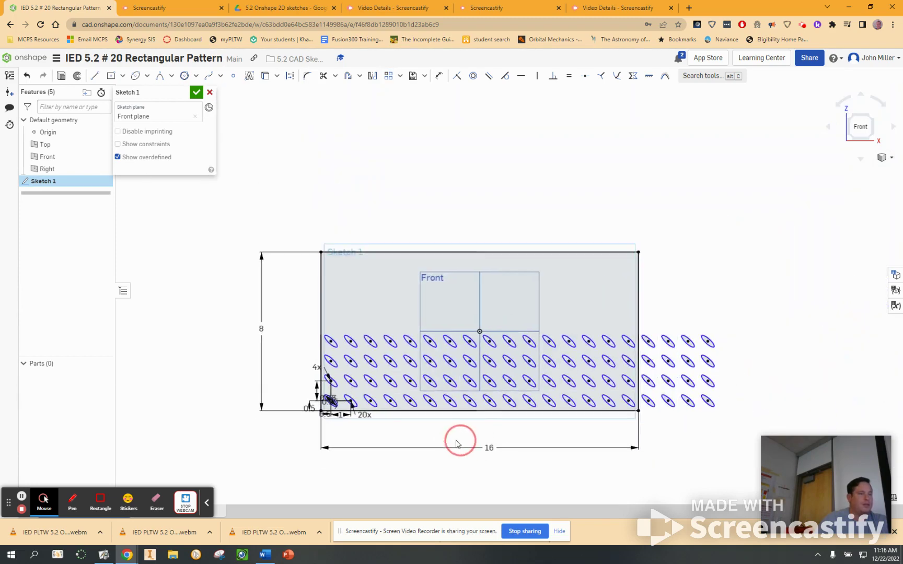
double_click(367, 416)
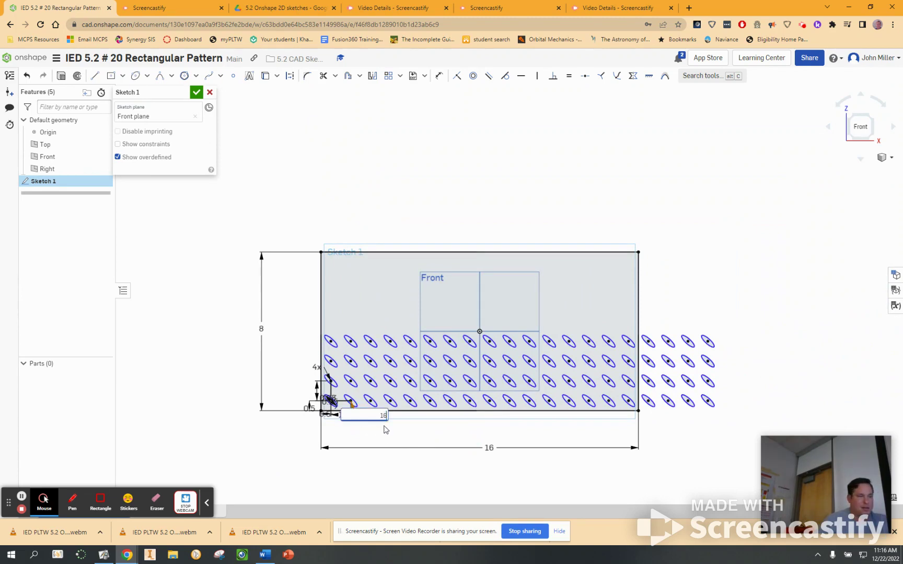
key(Escape)
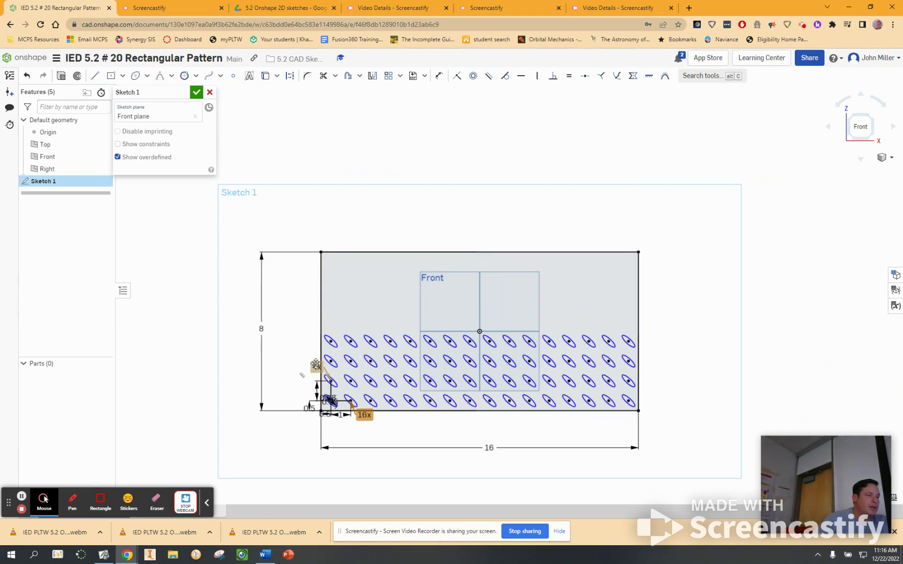
double_click(315, 364)
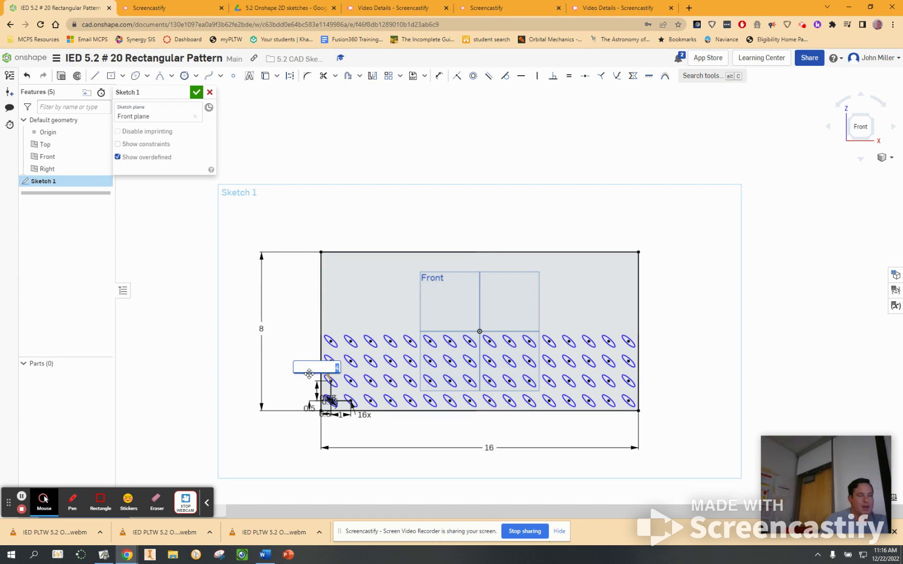
key(Return)
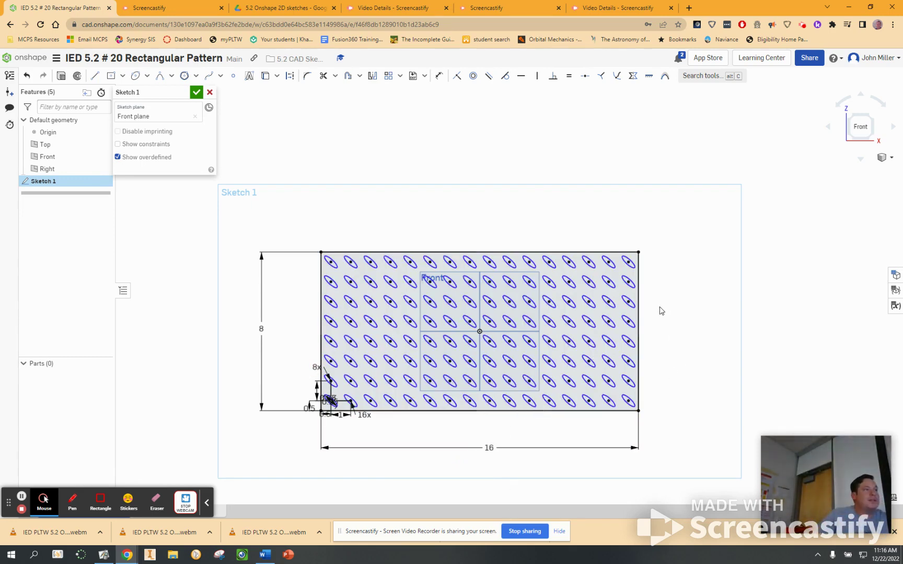
Apply the finished 16 by 8 ellipse pattern
click(323, 270)
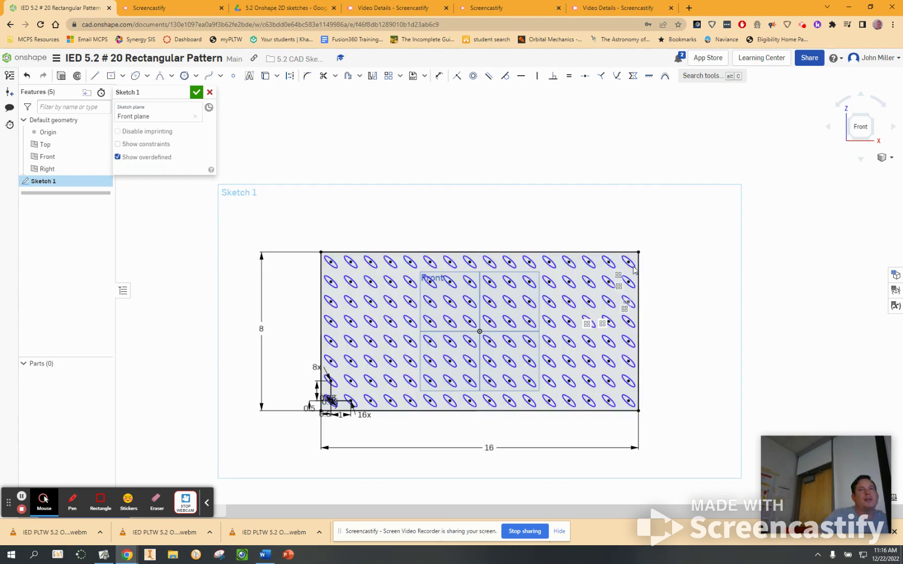
scroll(654, 308, up, 2)
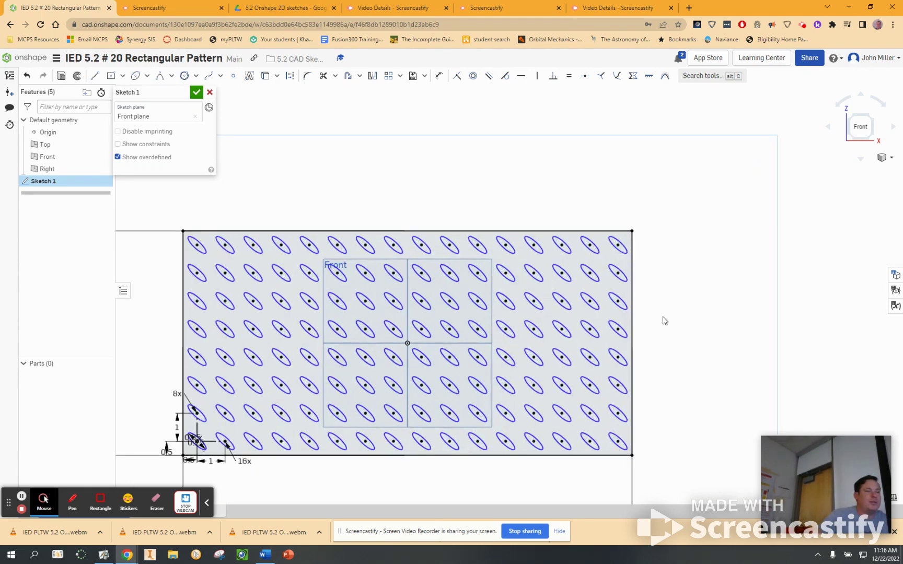
mouse_move(664, 321)
middle_down()
mouse_move(787, 256)
mouse_move(803, 211)
middle_up()
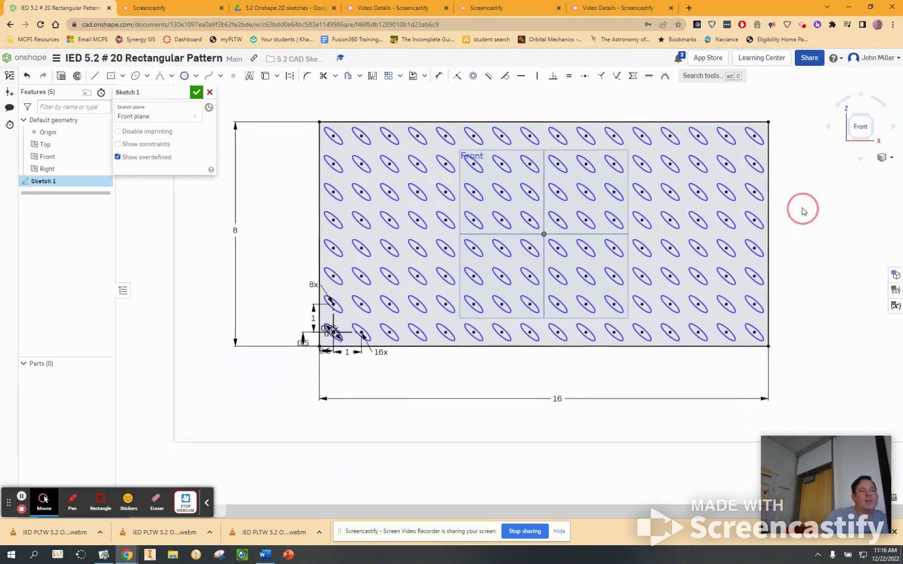
Pull the 16 and 8 dimensions closer to the rectangle and centre the sketch in view
drag(558, 398, 554, 365)
click(264, 230)
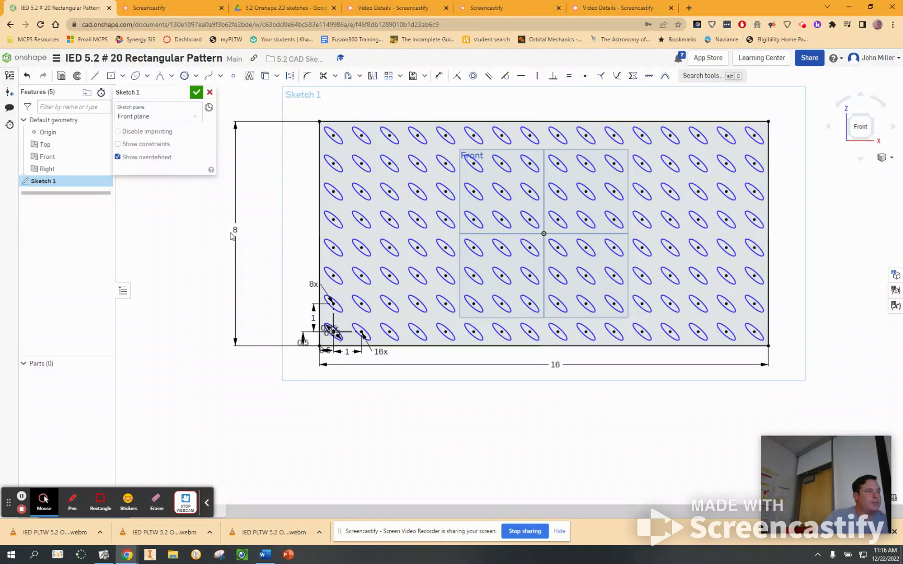
drag(234, 233, 277, 232)
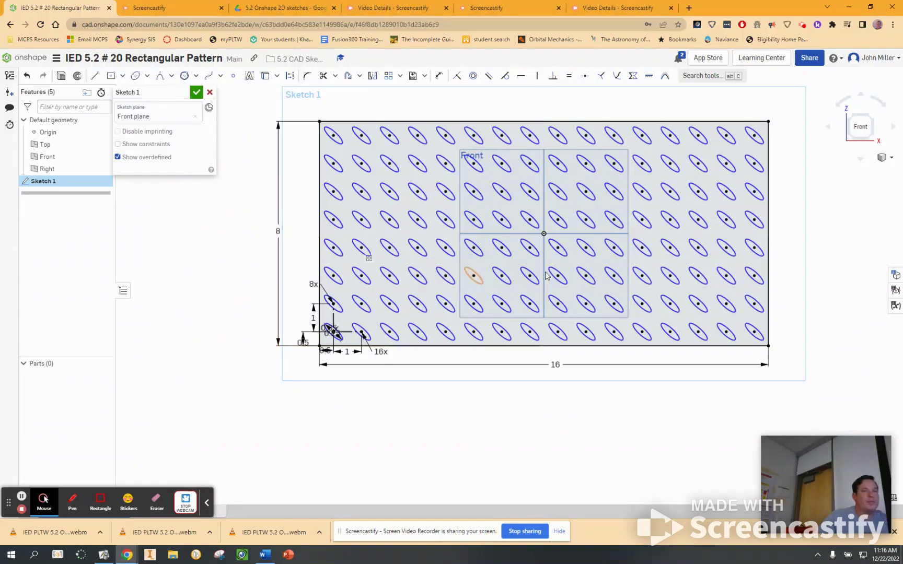
scroll(455, 292, up, 2)
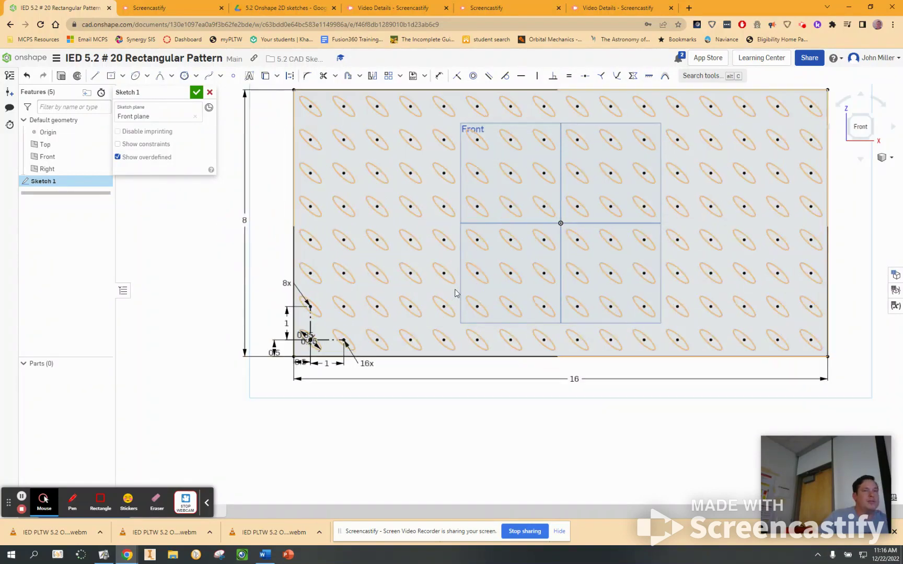
middle_drag(470, 276, 466, 321)
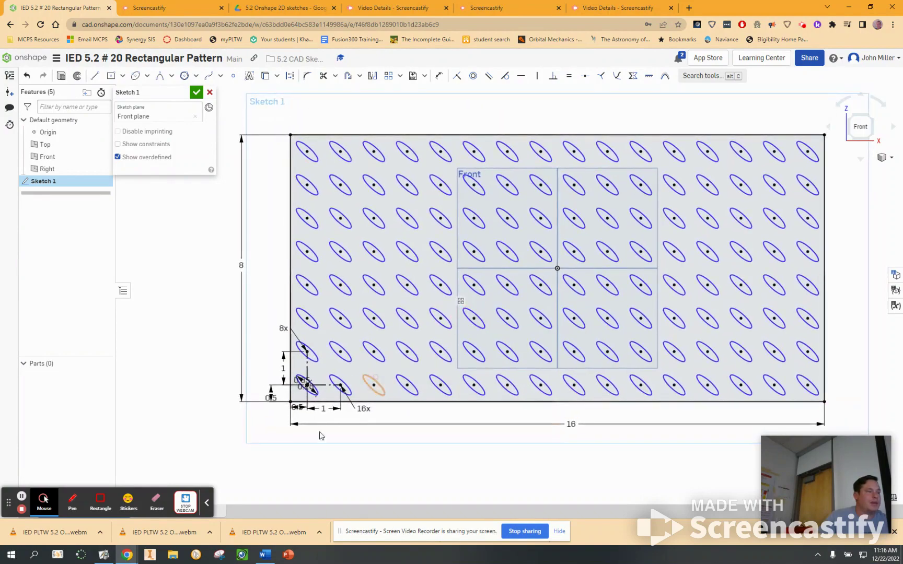